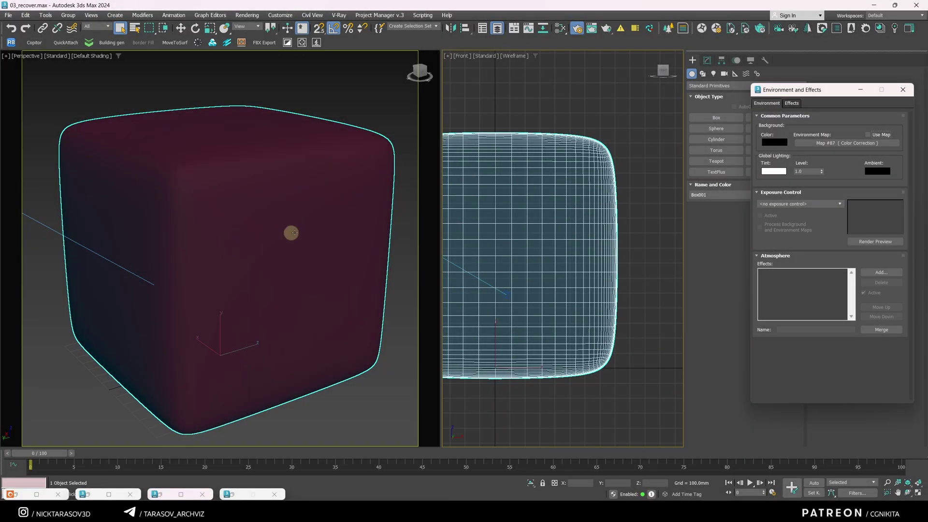
# Open the render window and the Slate Material Editor, and create a new CoronaPhysicalMtl in the empty view
pyautogui.click(591, 28)
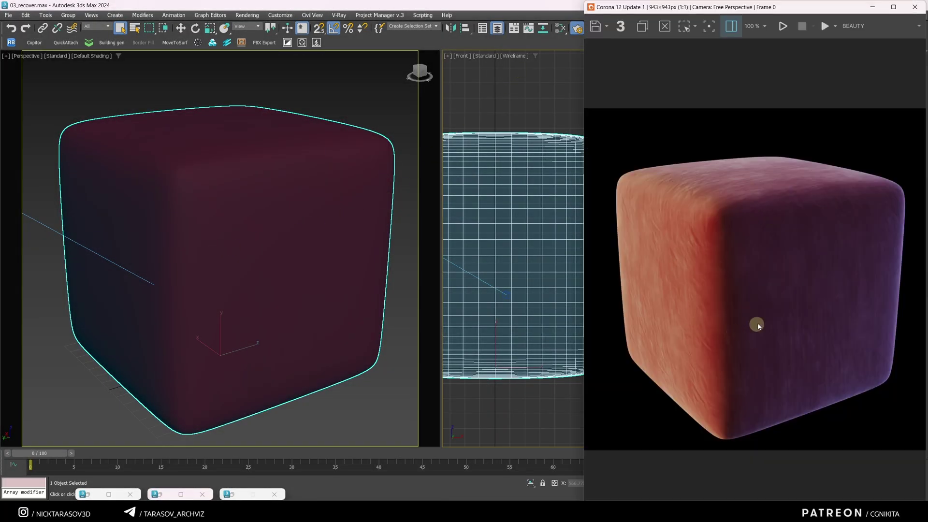
pyautogui.click(562, 27)
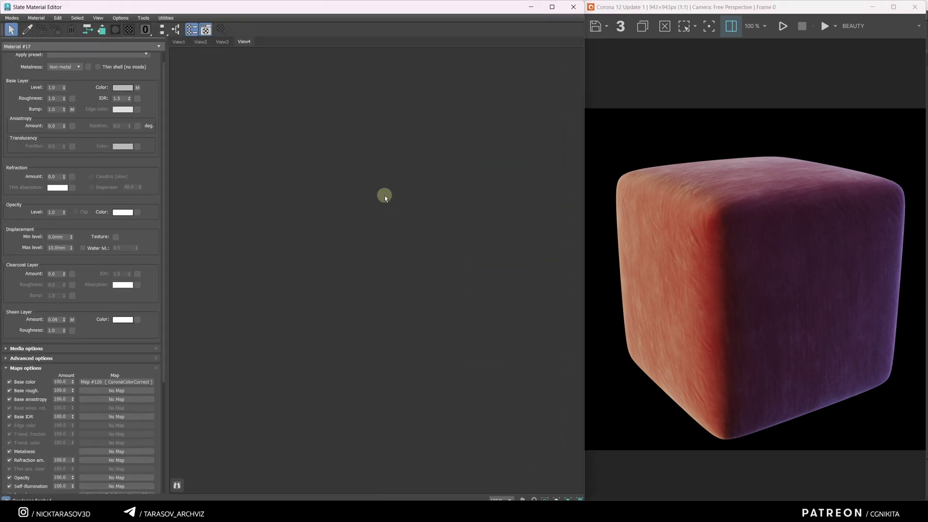
pyautogui.rightClick(352, 189)
pyautogui.moveTo(377, 195)
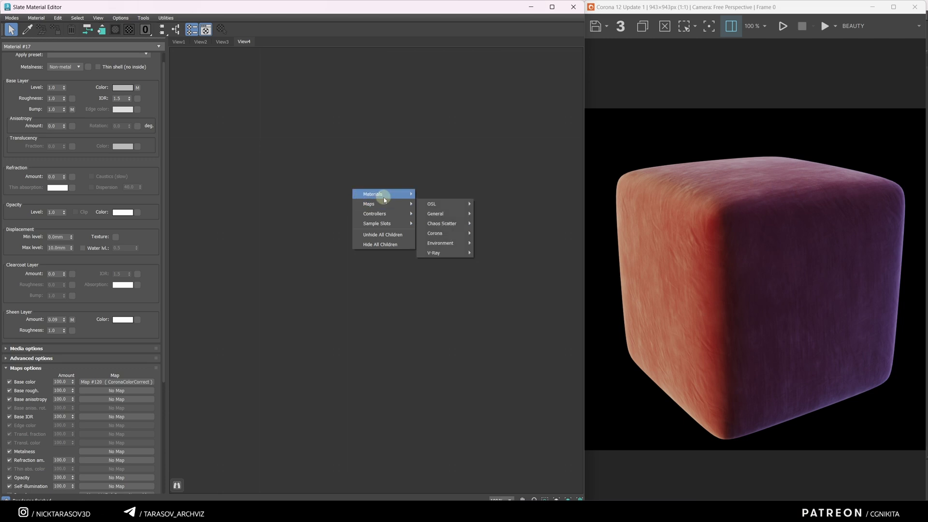
pyautogui.moveTo(439, 214)
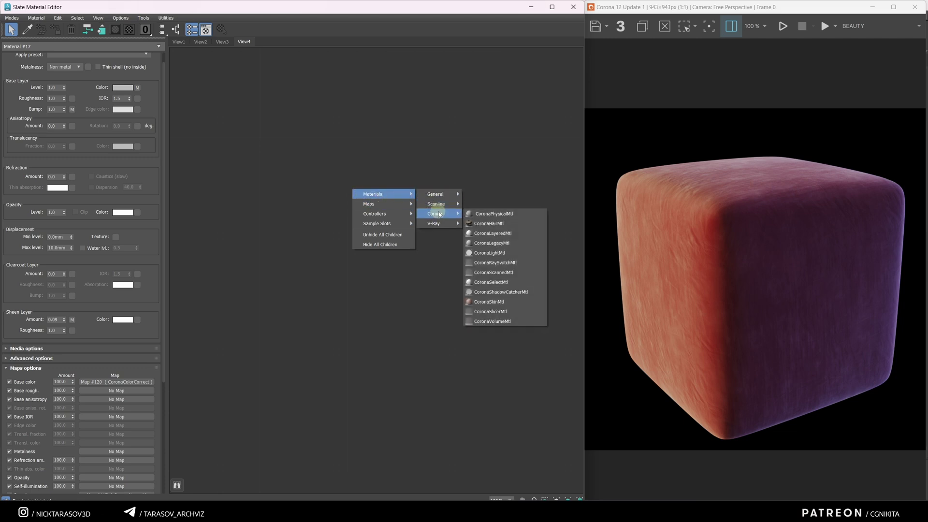
pyautogui.click(482, 215)
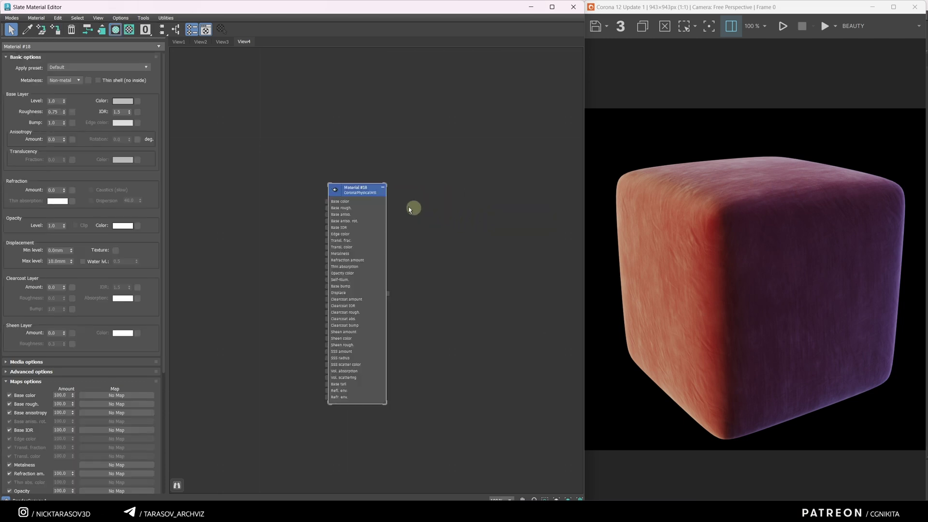
# Assign the new physical material to the selected cube and set its base roughness to 1.0
pyautogui.click(376, 218)
pyautogui.moveTo(388, 271); pyautogui.dragTo(583, 255)
pyautogui.moveTo(63, 111); pyautogui.dragTo(63, 115)
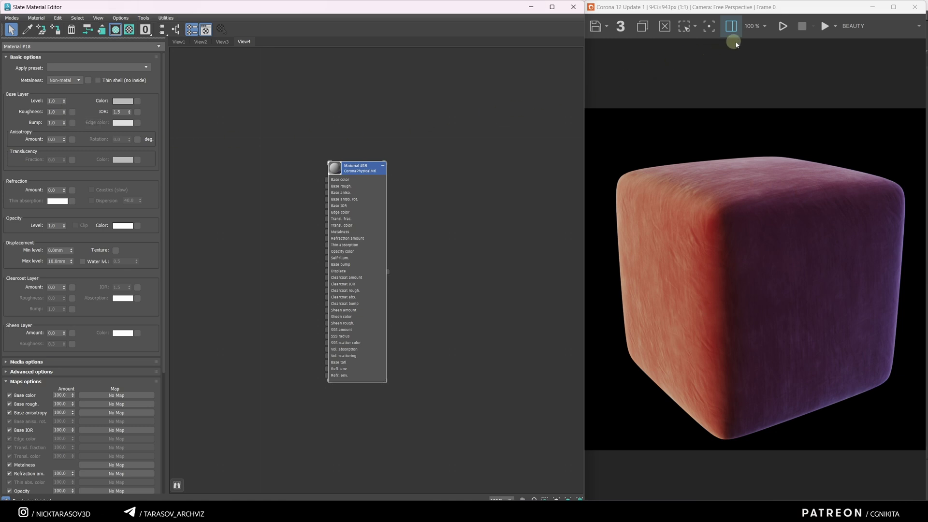
# Start interactive rendering of the cube and make room in the node view beside the material
pyautogui.click(783, 26)
pyautogui.click(323, 158)
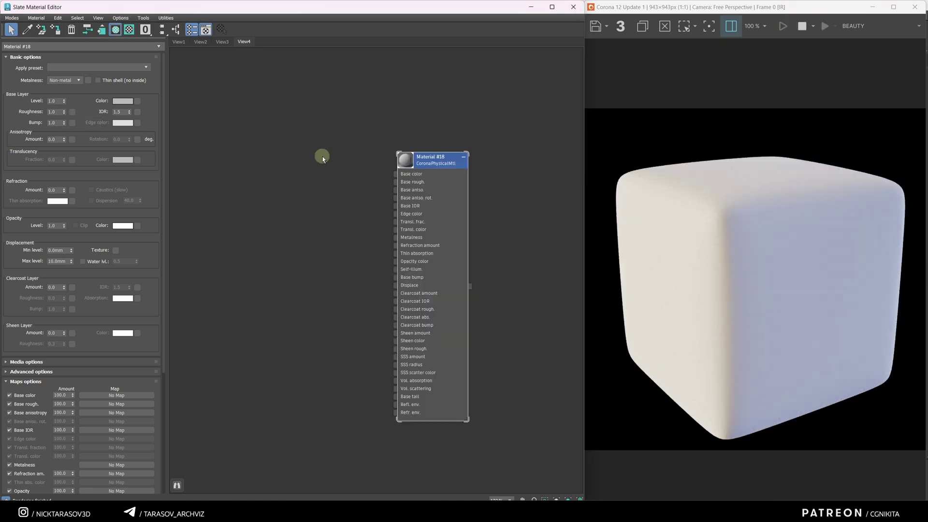
pyautogui.click(396, 183)
# Add a CoronaColor map and connect it to the material's Base color
pyautogui.rightClick(244, 140)
pyautogui.moveTo(264, 153)
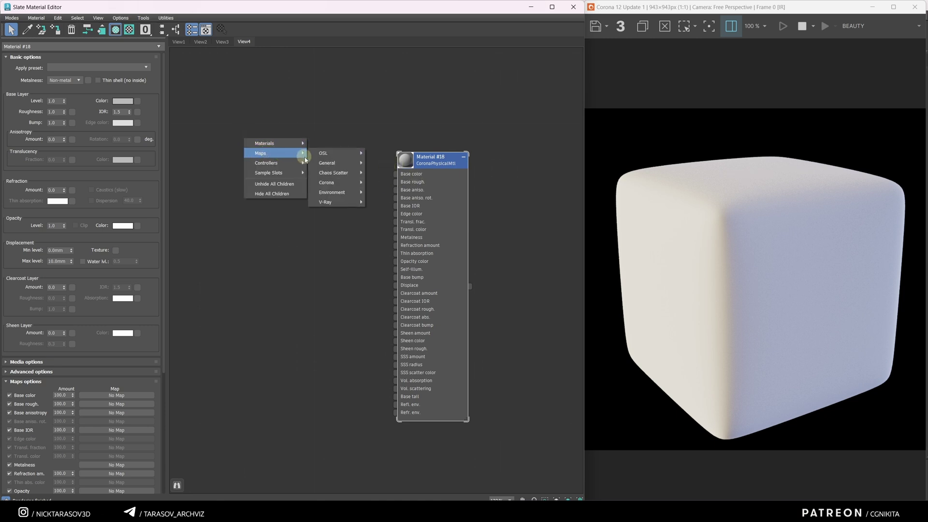
pyautogui.moveTo(331, 181)
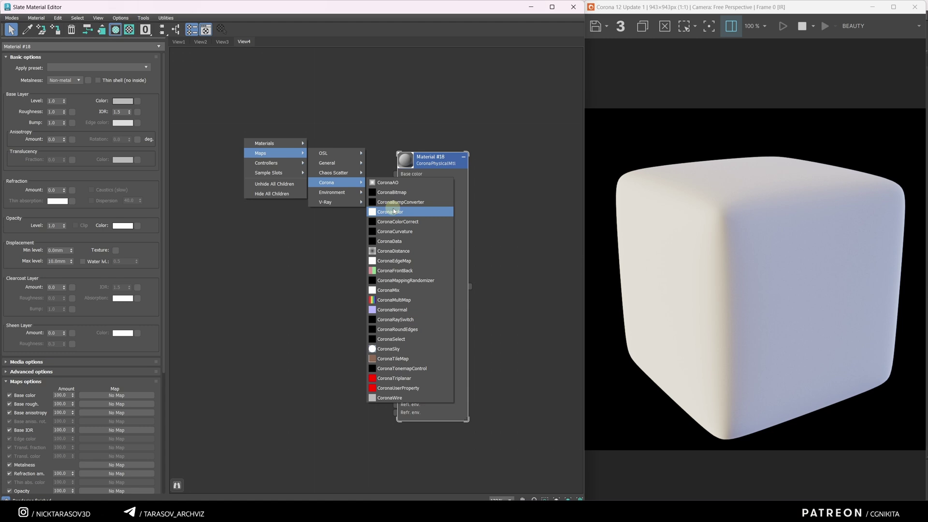
pyautogui.click(394, 211)
pyautogui.moveTo(301, 142); pyautogui.dragTo(395, 173)
# Set the CoronaColor map's solid color to a dark muted red
pyautogui.click(76, 72)
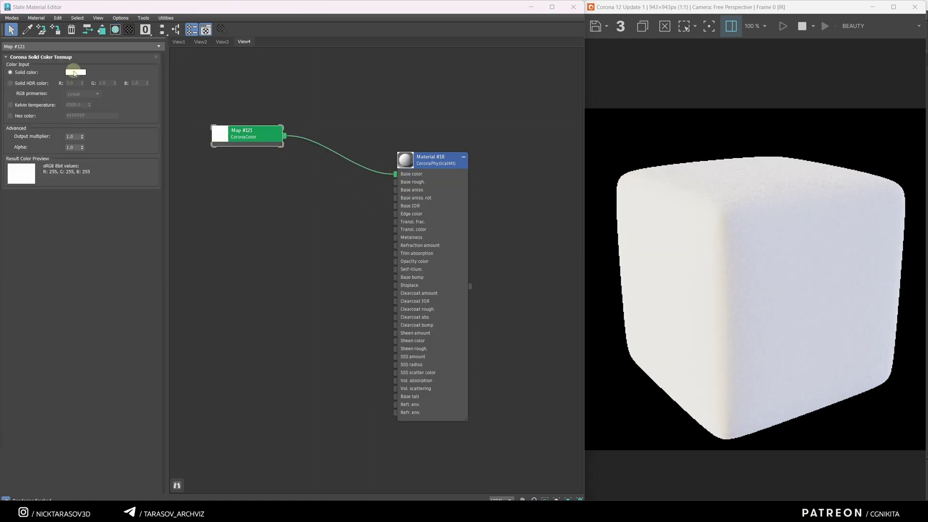
pyautogui.moveTo(184, 85); pyautogui.dragTo(309, 120)
pyautogui.moveTo(290, 180)
pyautogui.mouseDown()
pyautogui.moveTo(300, 188)
pyautogui.moveTo(280, 189)
pyautogui.mouseUp()
pyautogui.click(333, 215)
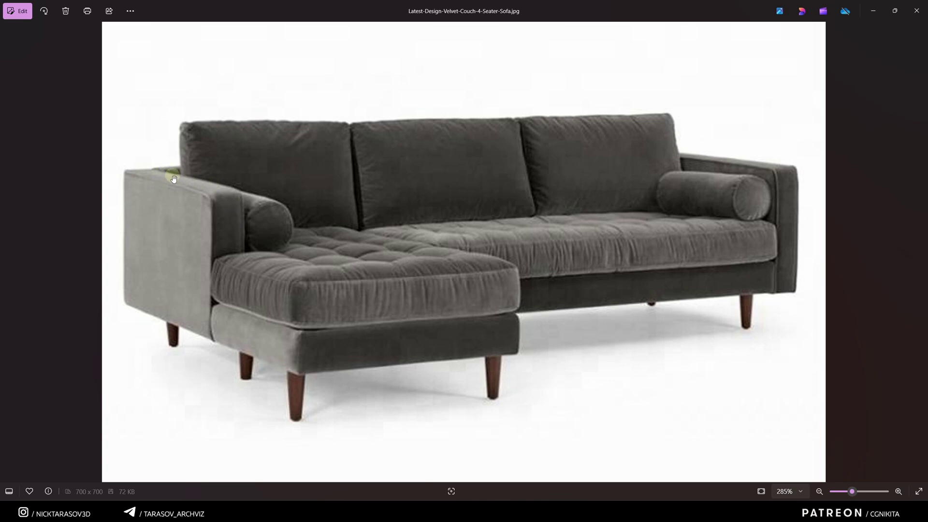
# Put away the sofa reference photo and set the material's sheen amount to 0.1 and sheen roughness to 1.0
pyautogui.click(870, 17)
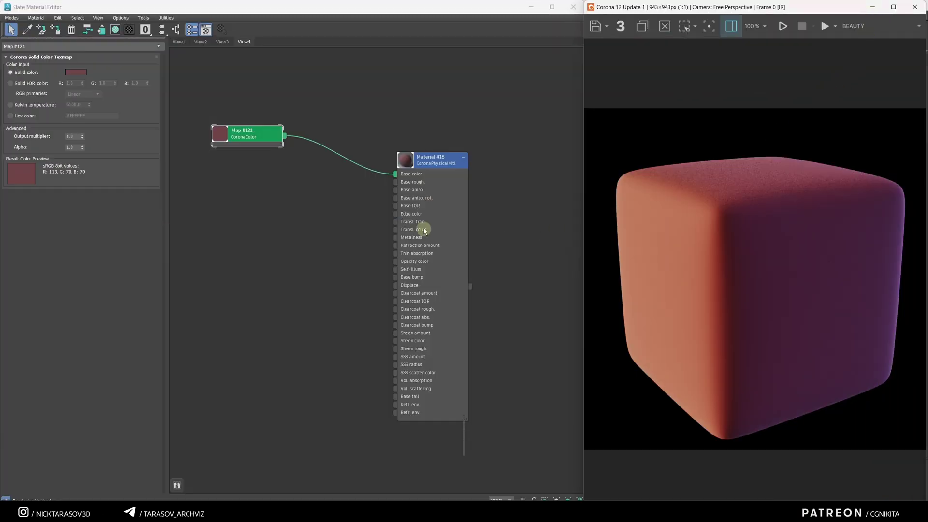
pyautogui.moveTo(433, 166); pyautogui.dragTo(438, 130)
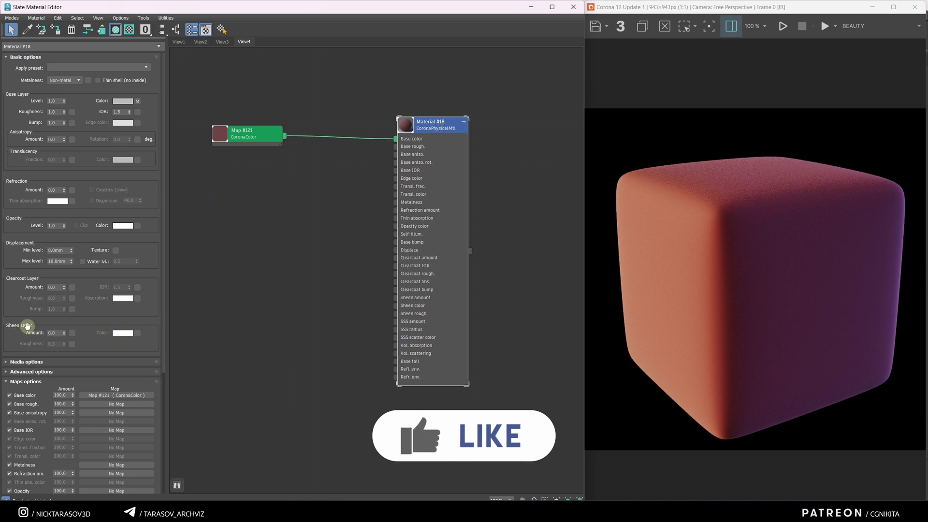
pyautogui.moveTo(66, 333); pyautogui.dragTo(75, 312)
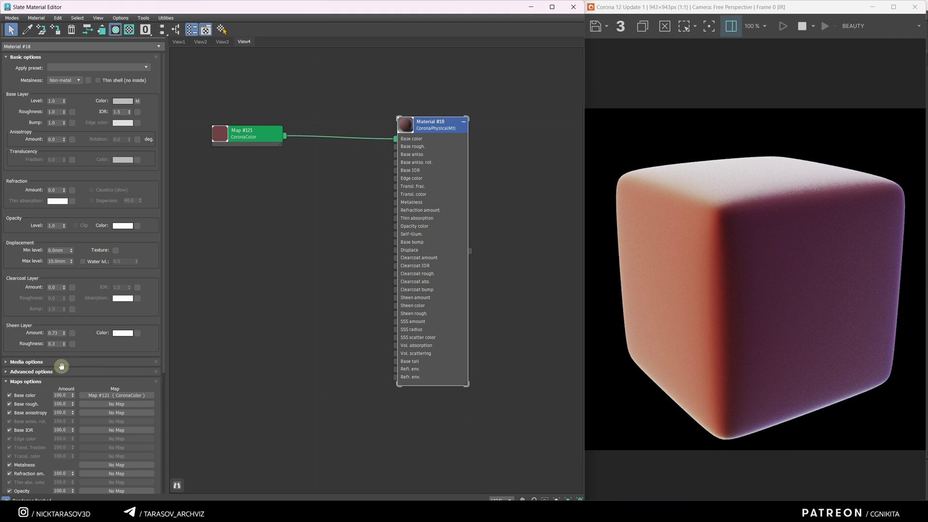
pyautogui.moveTo(63, 344)
pyautogui.mouseDown()
pyautogui.moveTo(64, 320)
pyautogui.moveTo(70, 354)
pyautogui.moveTo(69, 317)
pyautogui.moveTo(69, 354)
pyautogui.mouseUp()
# Try saturated tints such as blue for the sheen layer's color
pyautogui.click(121, 332)
pyautogui.click(170, 272)
pyautogui.moveTo(174, 279); pyautogui.dragTo(191, 280)
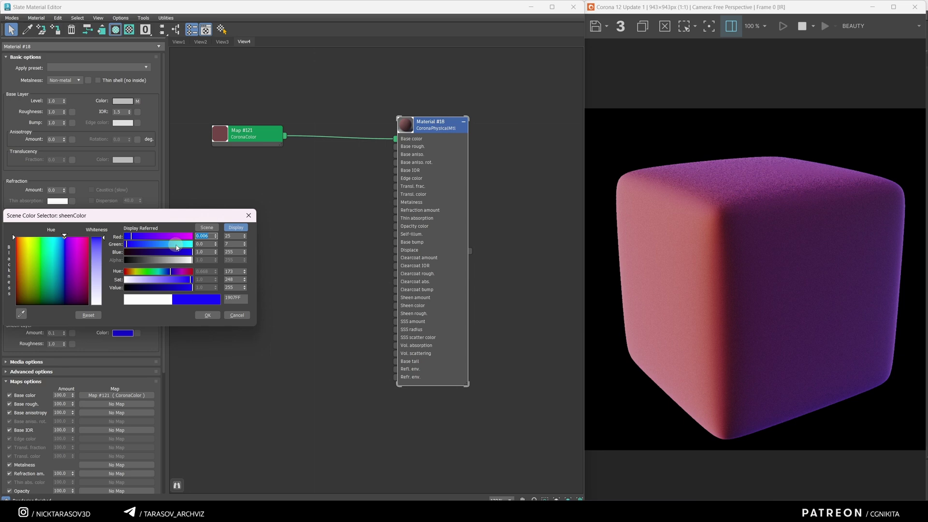
pyautogui.moveTo(178, 245); pyautogui.dragTo(193, 245)
pyautogui.click(236, 315)
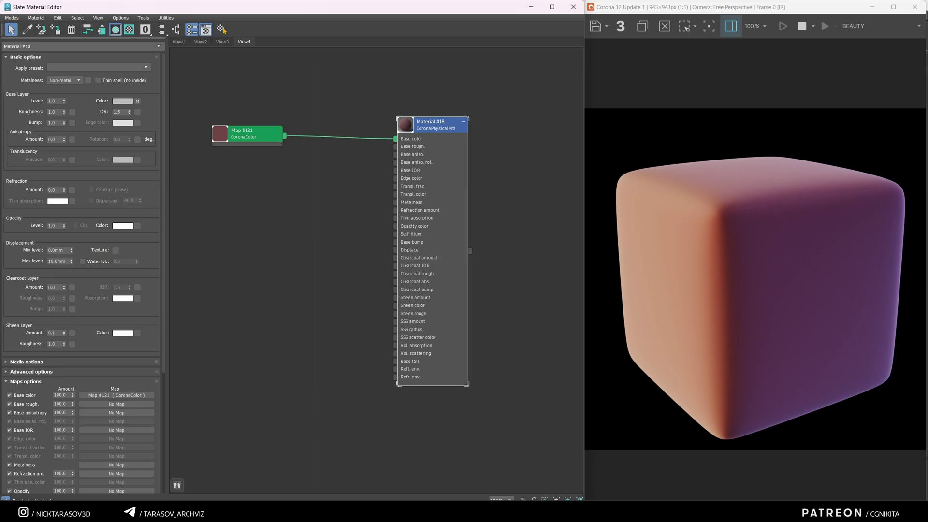
# Examine the velvet sofa reference photo and the Fabric_Dirt3.jpg texture in the image viewer
pyautogui.moveTo(317, 510)
pyautogui.click(377, 472)
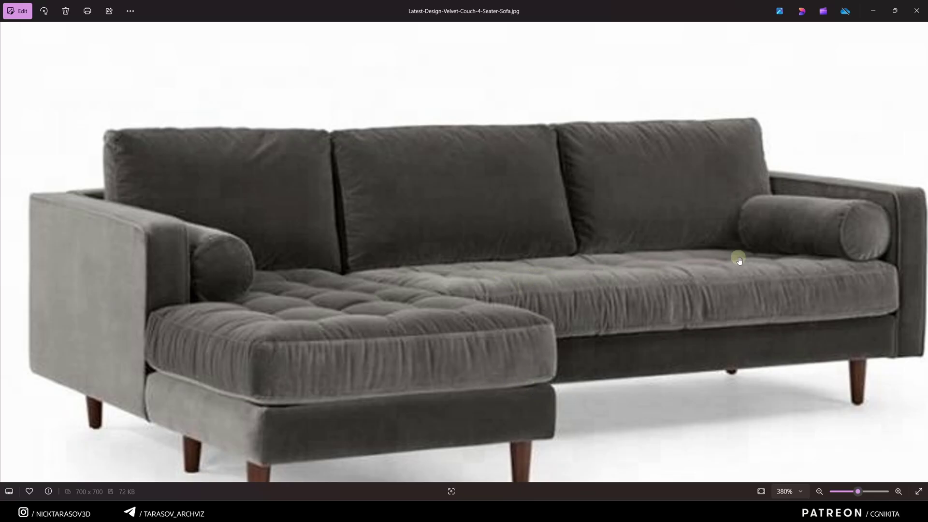
pyautogui.click(873, 11)
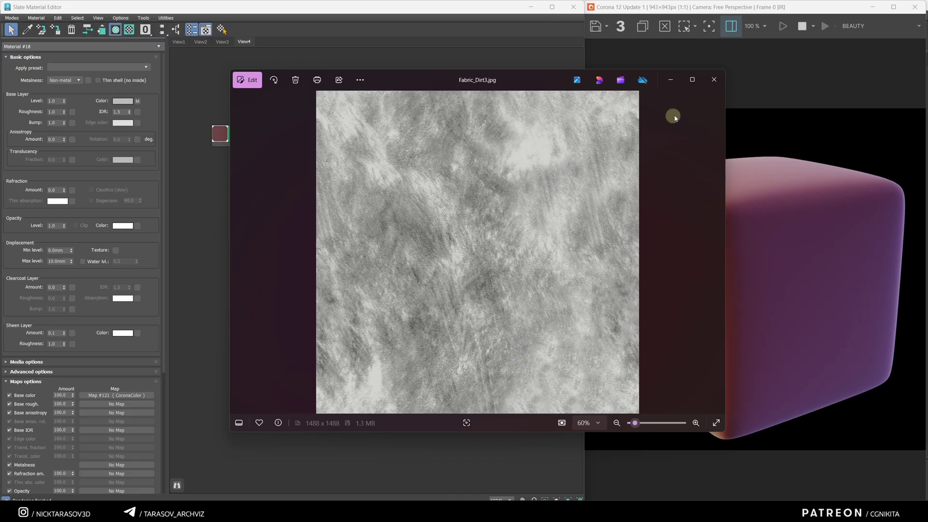
pyautogui.click(714, 80)
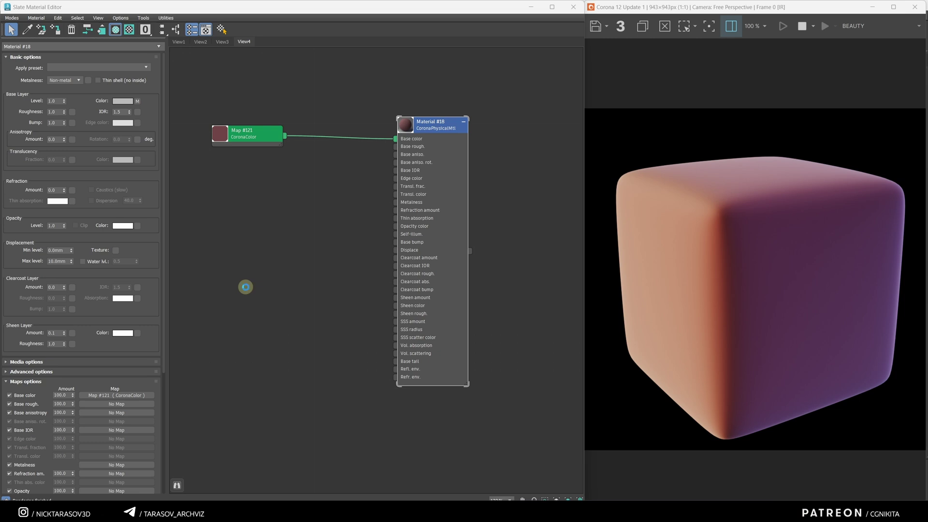
# Add Fabric_Dirt3.jpg as a bitmap node and connect it to the material's Sheen amount
pyautogui.moveTo(245, 288); pyautogui.dragTo(247, 289)
pyautogui.click(433, 125)
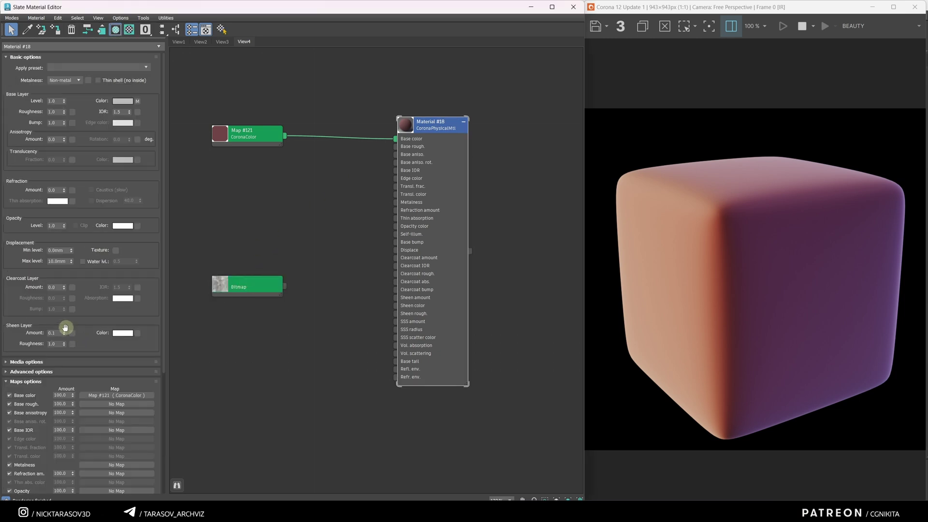
pyautogui.moveTo(285, 287); pyautogui.dragTo(72, 333)
pyautogui.click(264, 283)
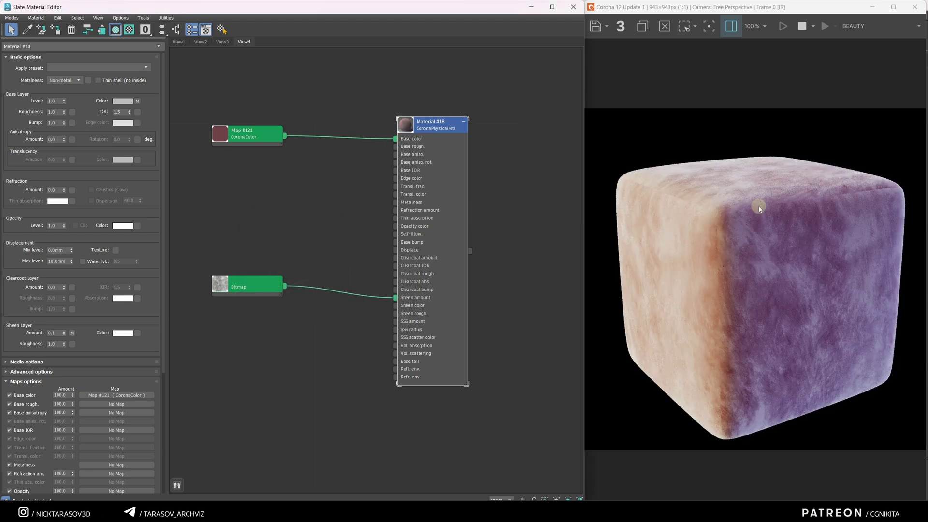
# Inspect the texture seam on the rendered cube and route the fabric bitmap through a new CoronaTriplanar map's X input into Sheen amount
pyautogui.scroll(3, 759, 207)
pyautogui.scroll(-3, 747, 227)
pyautogui.scroll(3, 821, 198)
pyautogui.scroll(-1, 724, 213)
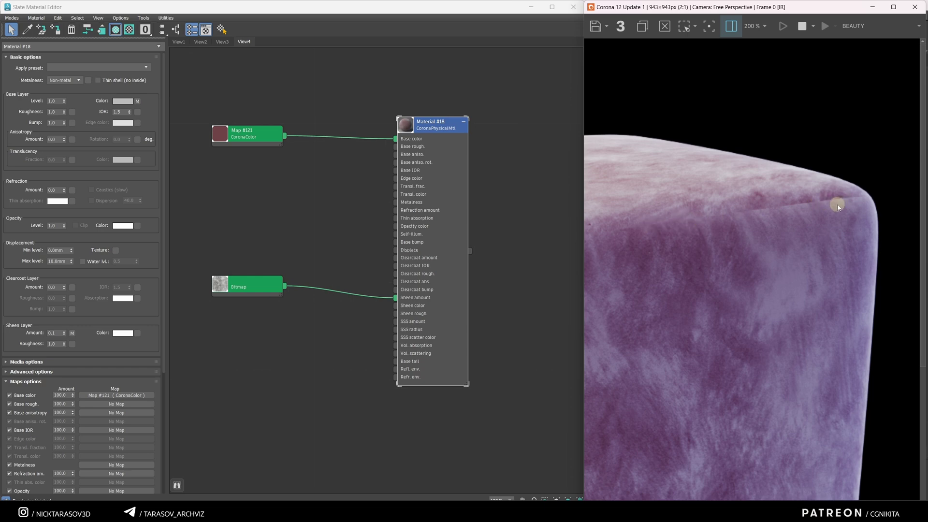
pyautogui.scroll(-1, 838, 206)
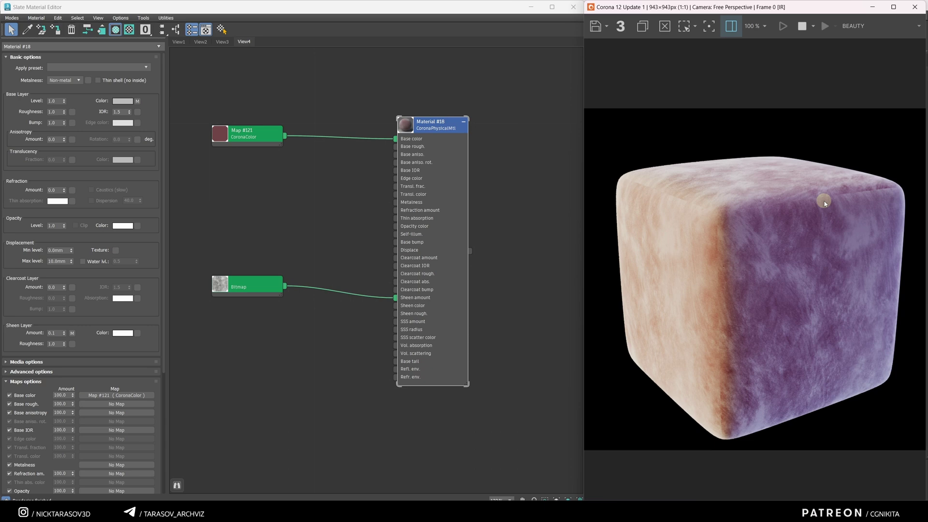
pyautogui.rightClick(296, 319)
pyautogui.moveTo(310, 334)
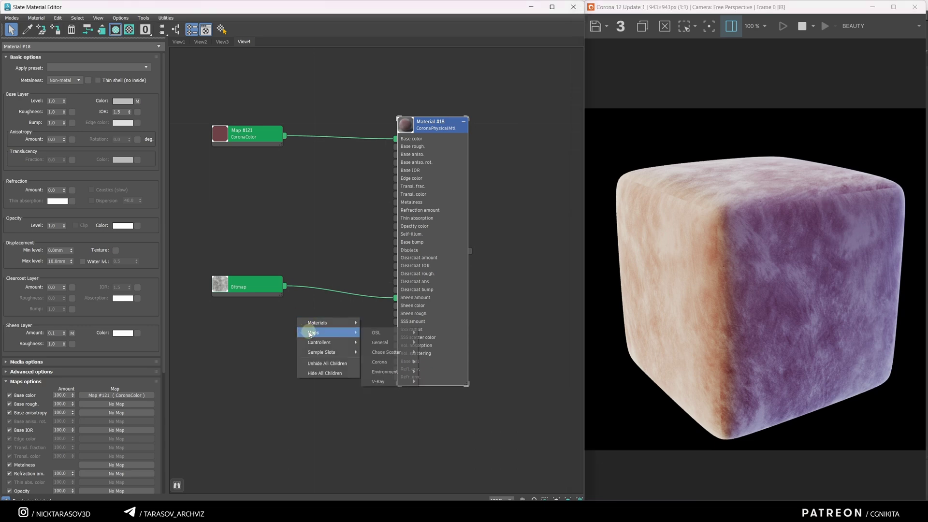
pyautogui.moveTo(381, 362)
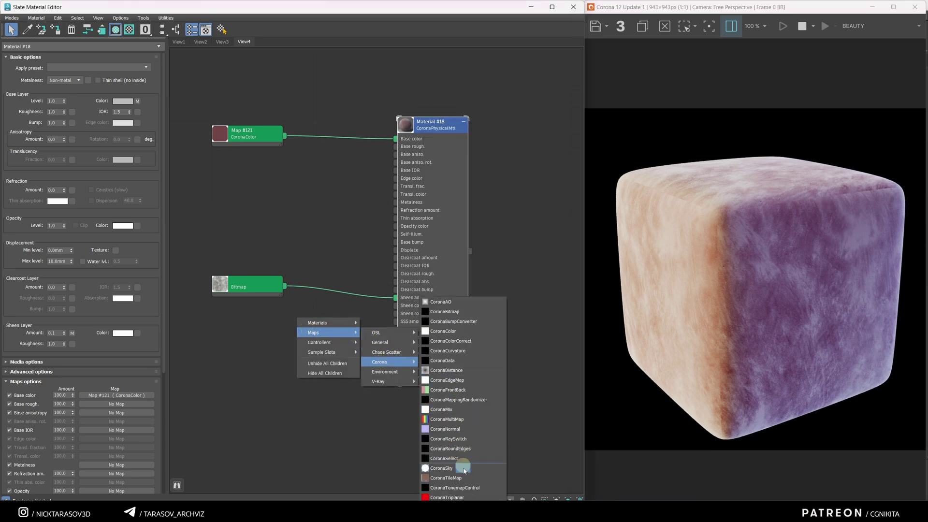
pyautogui.click(447, 497)
pyautogui.moveTo(311, 328); pyautogui.dragTo(331, 327)
pyautogui.moveTo(246, 285); pyautogui.dragTo(292, 334)
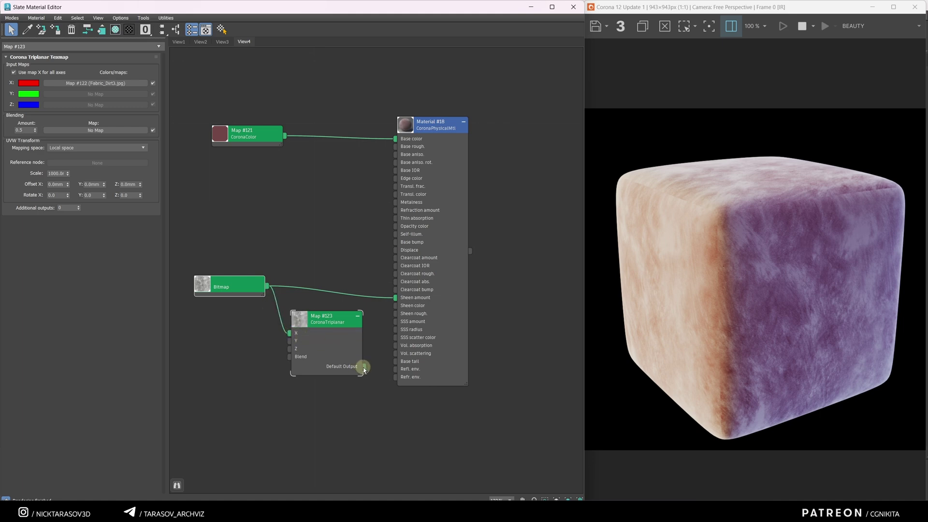
pyautogui.moveTo(364, 368); pyautogui.dragTo(394, 298)
# Set the CoronaTriplanar map's scale to about 1320 mm
pyautogui.click(316, 318)
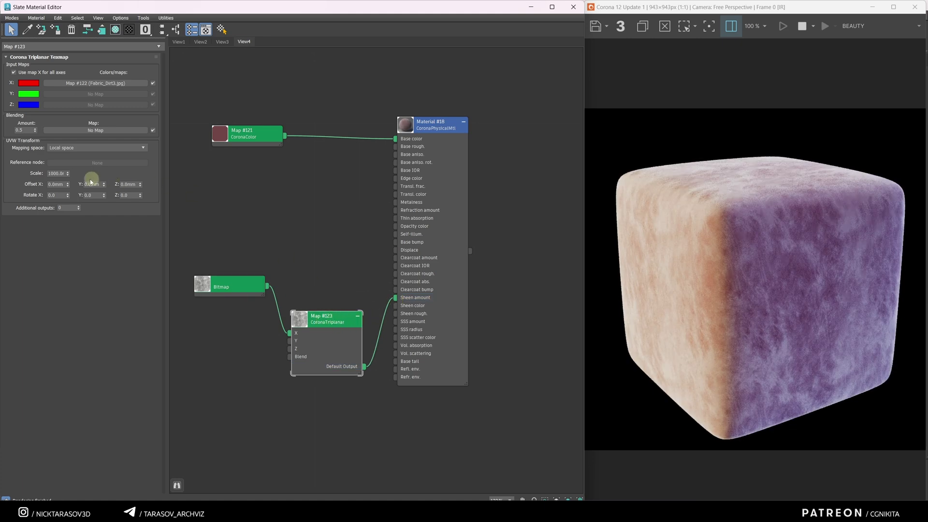
pyautogui.moveTo(71, 174); pyautogui.dragTo(71, 202)
pyautogui.moveTo(74, 156); pyautogui.dragTo(115, 159)
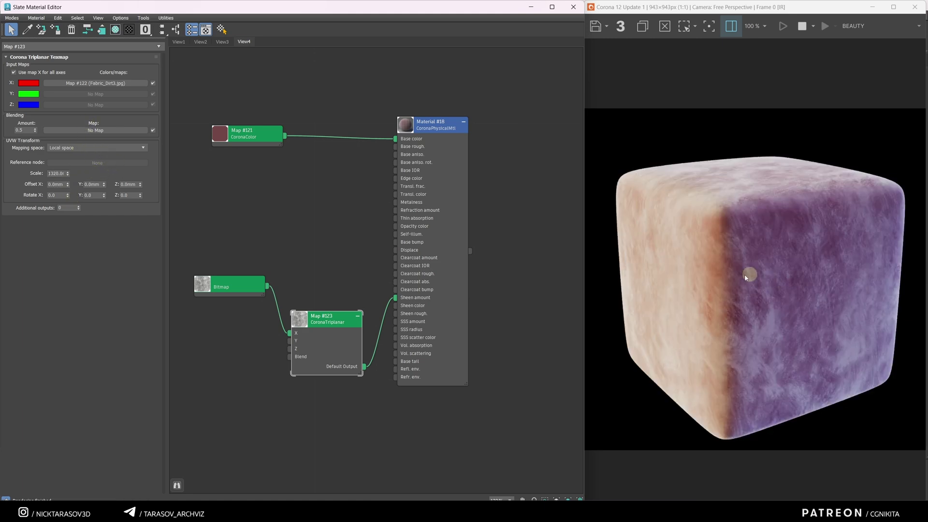
# Set the mixing amount of the material's Sheen amount map to 20 and raise it to 30
pyautogui.doubleClick(435, 126)
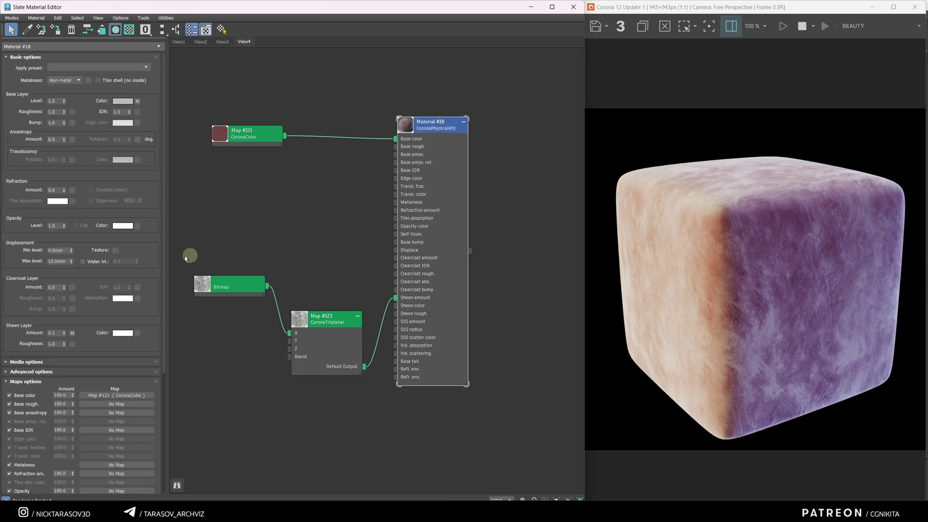
pyautogui.moveTo(160, 267); pyautogui.dragTo(155, 429)
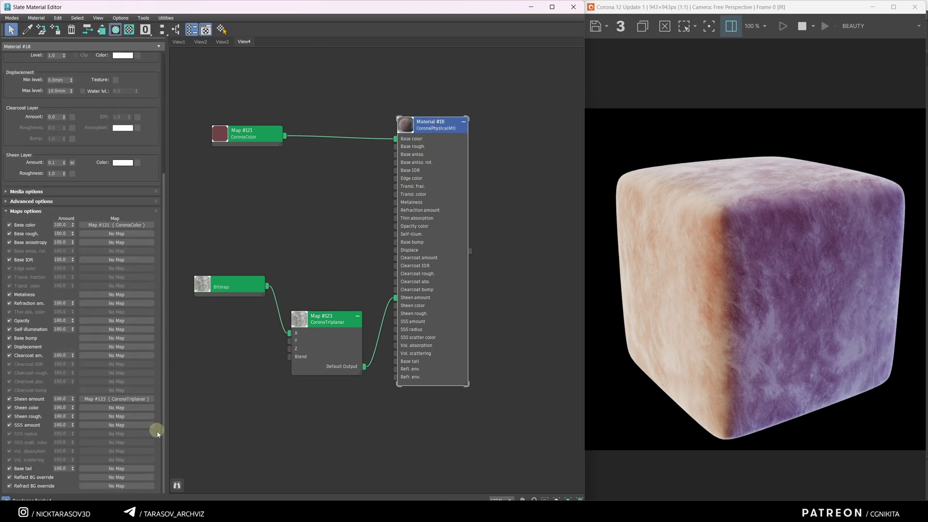
pyautogui.doubleClick(65, 398)
pyautogui.write('20')
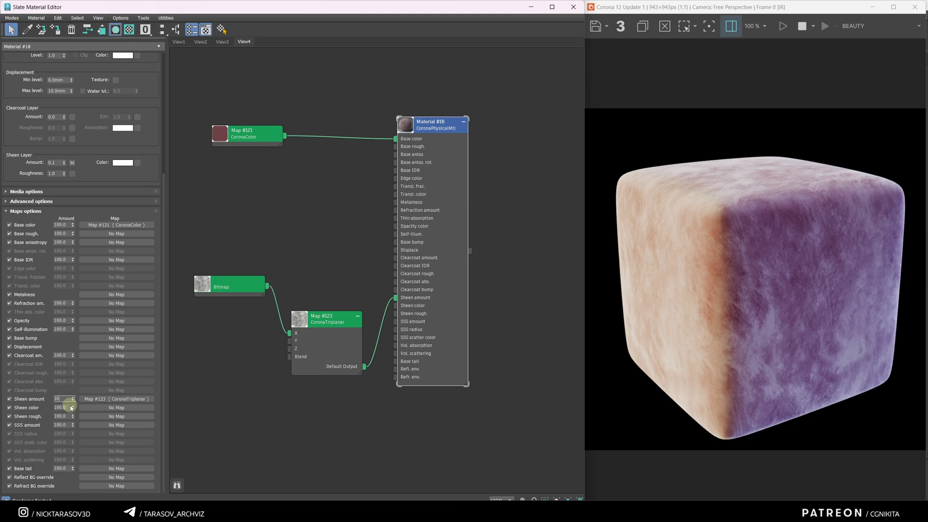
pyautogui.press('Return')
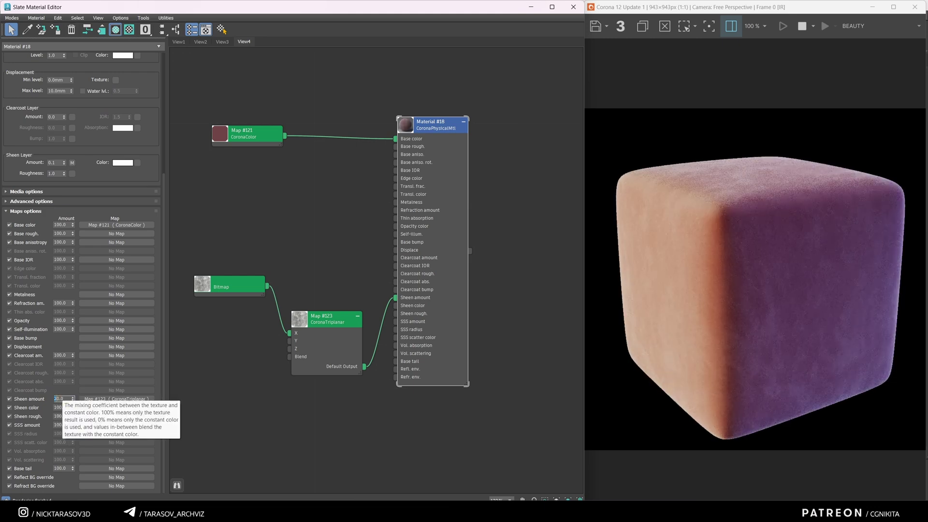
pyautogui.scroll(3, 166, 234)
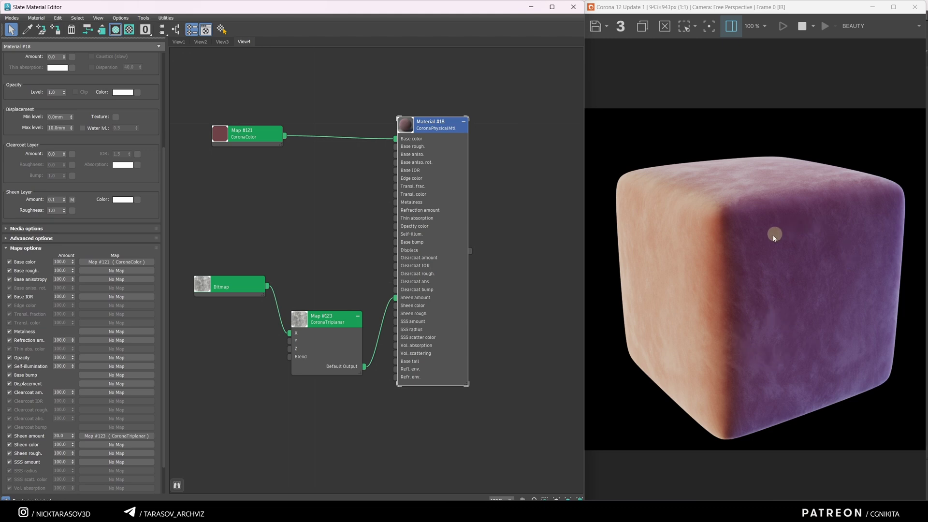
# Add the TexturePack01_Mask_0011_8K.jpg image as a new bitmap node below the fabric bitmap and triplanar map
pyautogui.moveTo(237, 287); pyautogui.dragTo(237, 305)
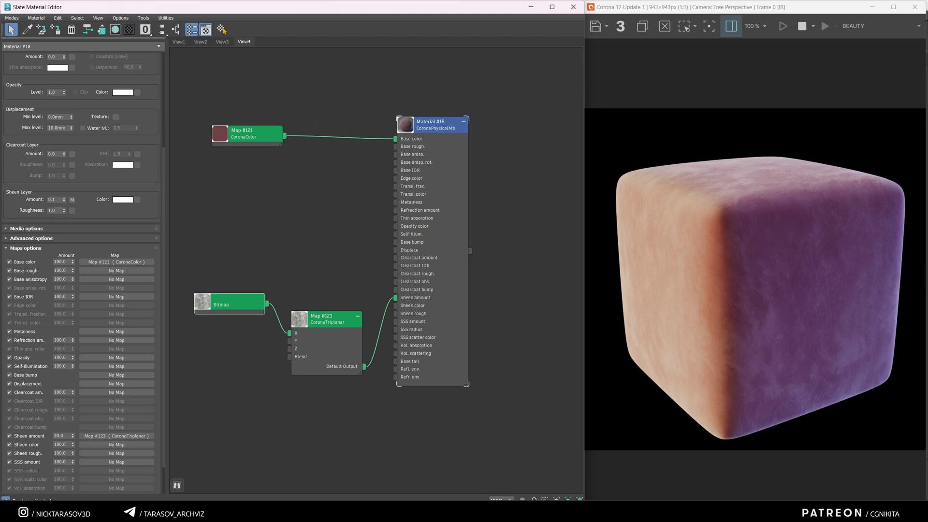
pyautogui.hotkey('alt', 'Tab')
pyautogui.hotkey('alt', 'Tab')
pyautogui.moveTo(270, 243); pyautogui.dragTo(270, 243)
pyautogui.moveTo(304, 289); pyautogui.dragTo(367, 242, button='middle')
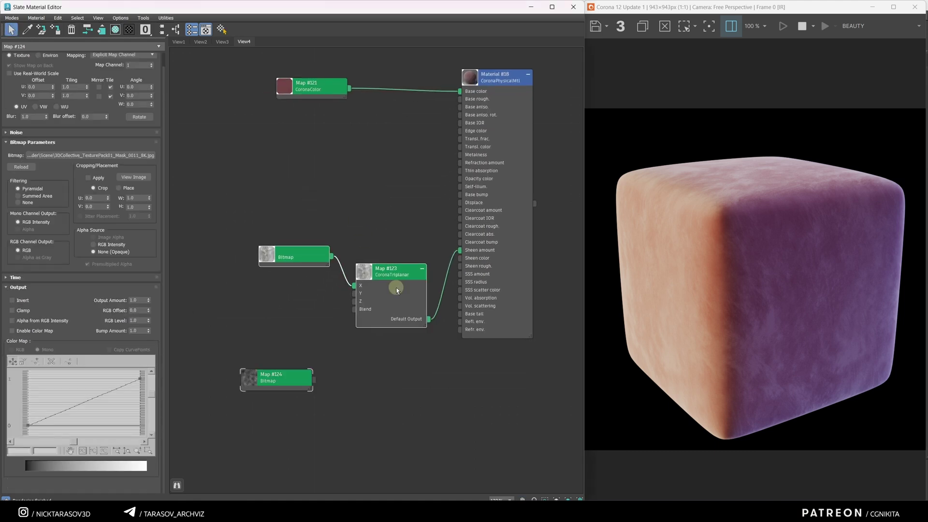
# Move the fabric bitmap and its CoronaTriplanar map away from the material and add a Composite map below them
pyautogui.moveTo(396, 289); pyautogui.dragTo(309, 275)
pyautogui.moveTo(329, 336); pyautogui.dragTo(365, 345, button='middle')
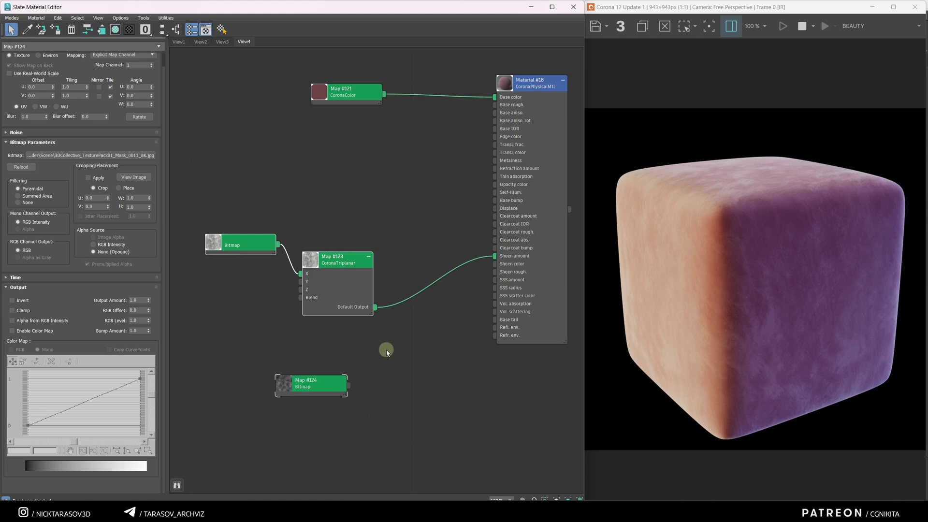
pyautogui.rightClick(387, 352)
pyautogui.moveTo(420, 365)
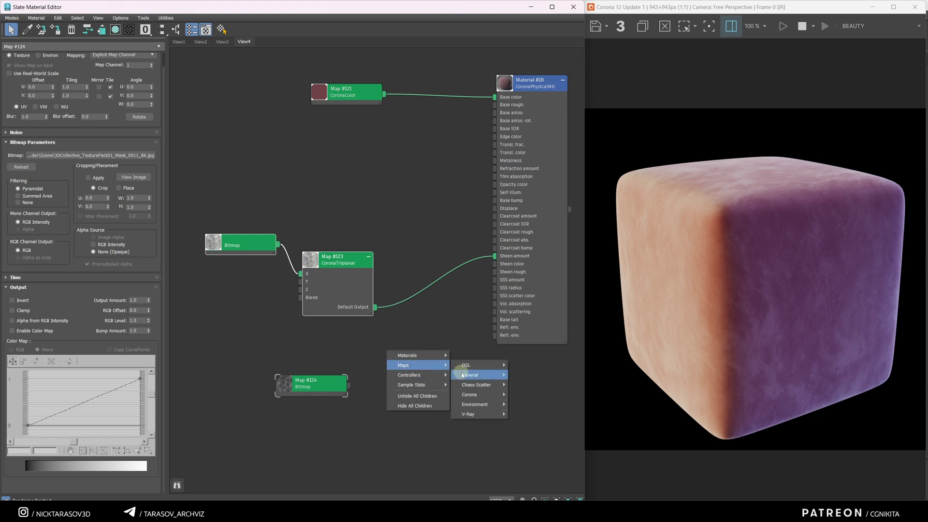
pyautogui.moveTo(463, 375)
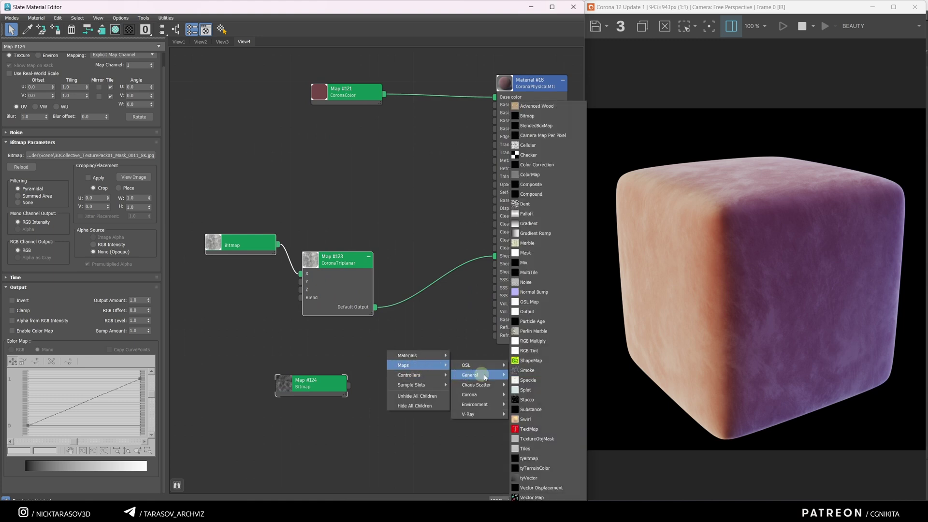
pyautogui.click(545, 188)
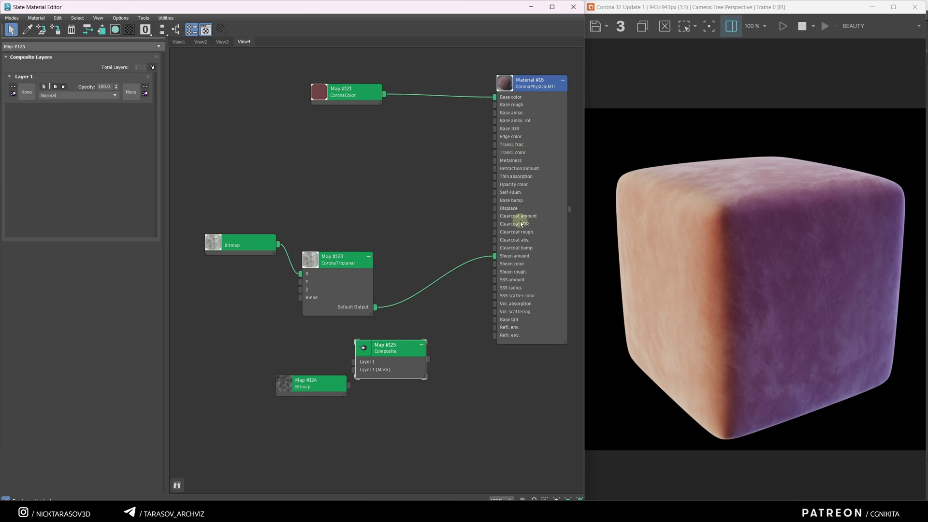
# Set up the Composite map with two layers and move it slightly away from the mask bitmap
pyautogui.click(152, 68)
pyautogui.click(152, 67)
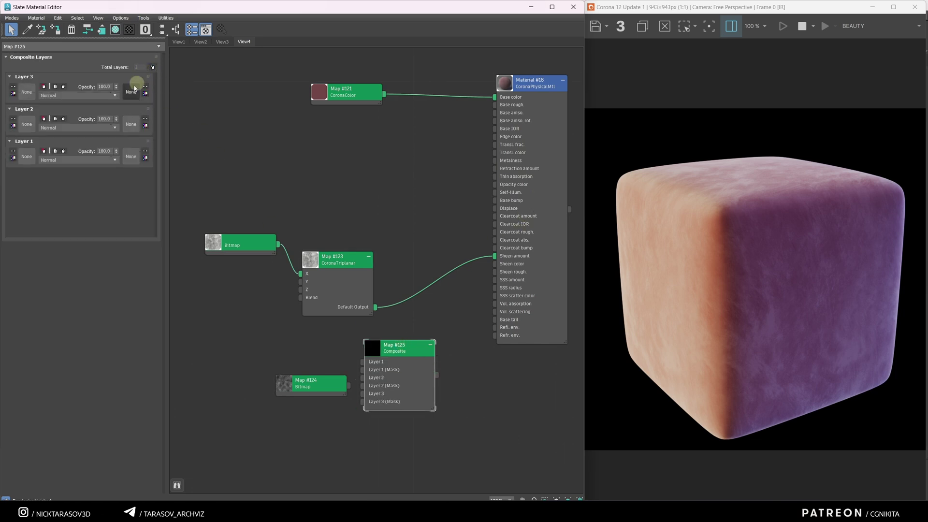
pyautogui.click(114, 95)
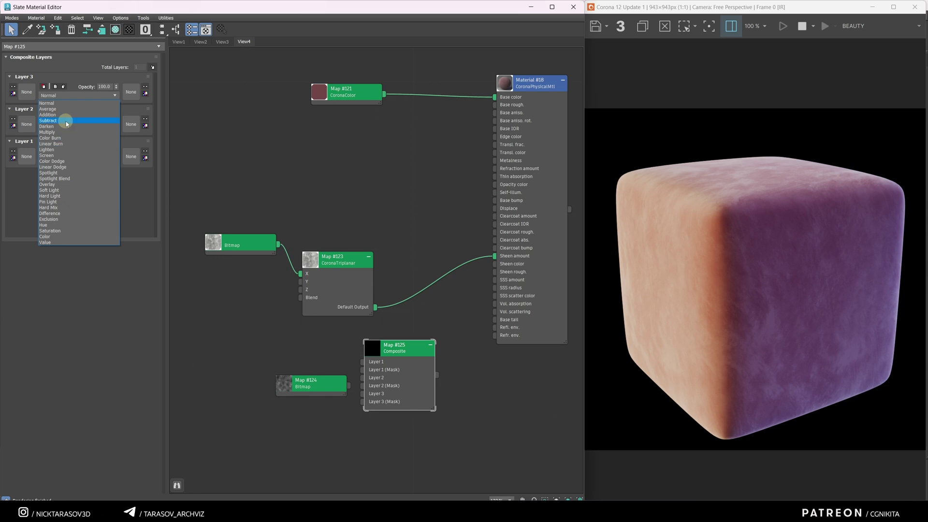
pyautogui.click(129, 201)
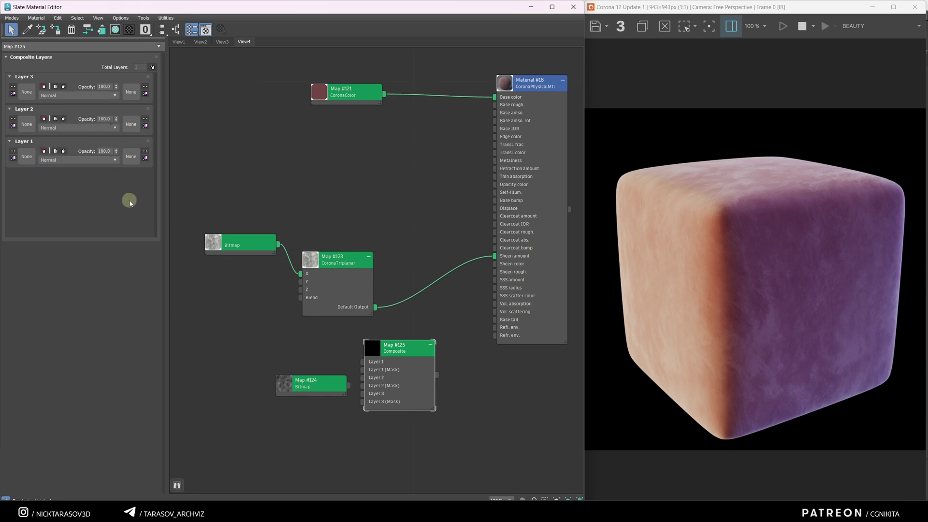
pyautogui.click(43, 85)
pyautogui.moveTo(397, 352); pyautogui.dragTo(405, 343)
# Assign the CoronaTriplanar map to the Composite's Layer 1 and the mask bitmap to Layer 2, both as instances
pyautogui.moveTo(375, 307); pyautogui.dragTo(27, 124)
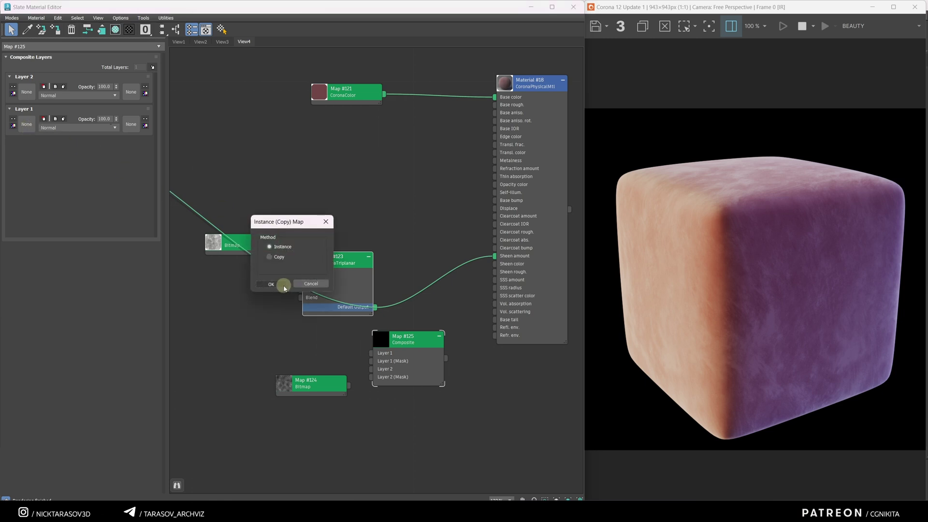
pyautogui.click(282, 286)
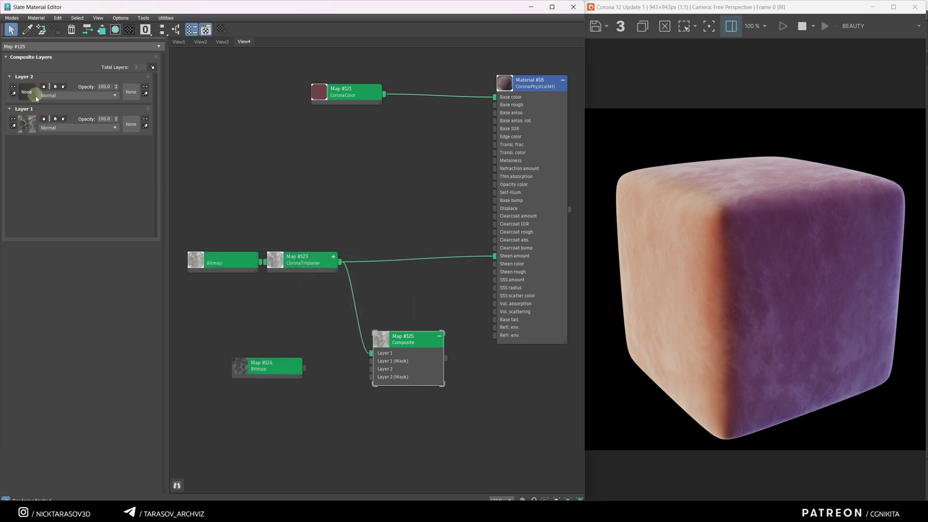
pyautogui.moveTo(305, 369); pyautogui.dragTo(27, 93)
pyautogui.click(271, 281)
# Enlarge the mask bitmap's preview and insert a Color Correction map between that bitmap and the Composite's Layer 2
pyautogui.doubleClick(240, 366)
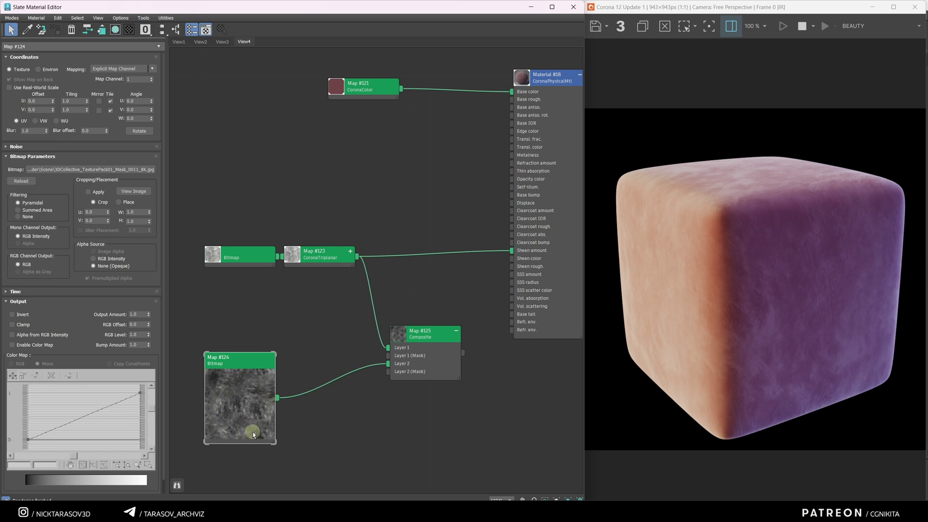
pyautogui.rightClick(315, 348)
pyautogui.moveTo(338, 362)
pyautogui.moveTo(404, 375)
pyautogui.click(449, 165)
pyautogui.moveTo(320, 351); pyautogui.dragTo(337, 380)
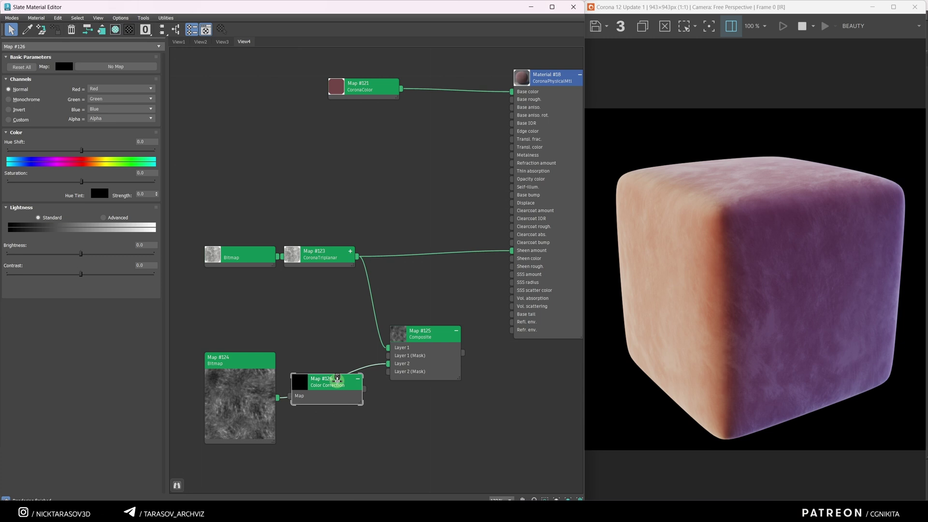
pyautogui.moveTo(338, 380); pyautogui.dragTo(338, 385)
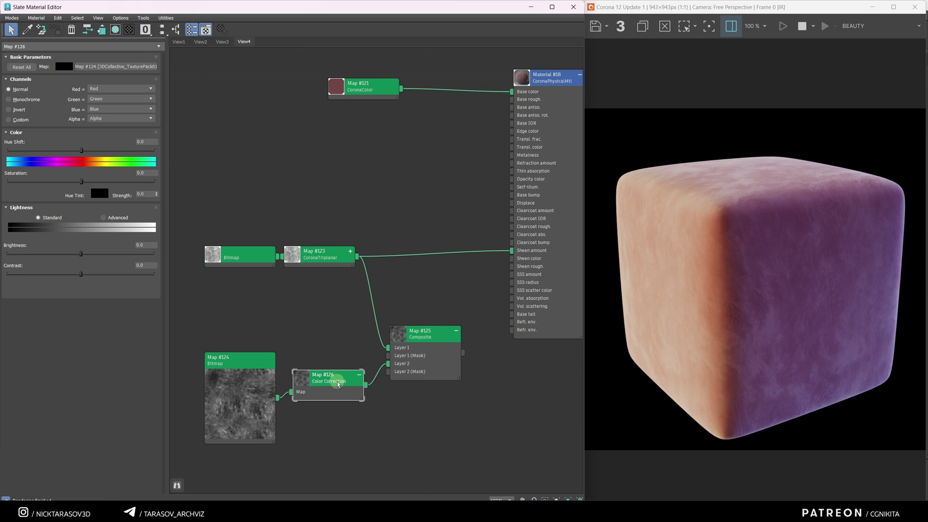
# Switch the Color Correction's lightness to Advanced, raise the RGB gain to about 264, and collapse the mask bitmap's preview
pyautogui.click(106, 218)
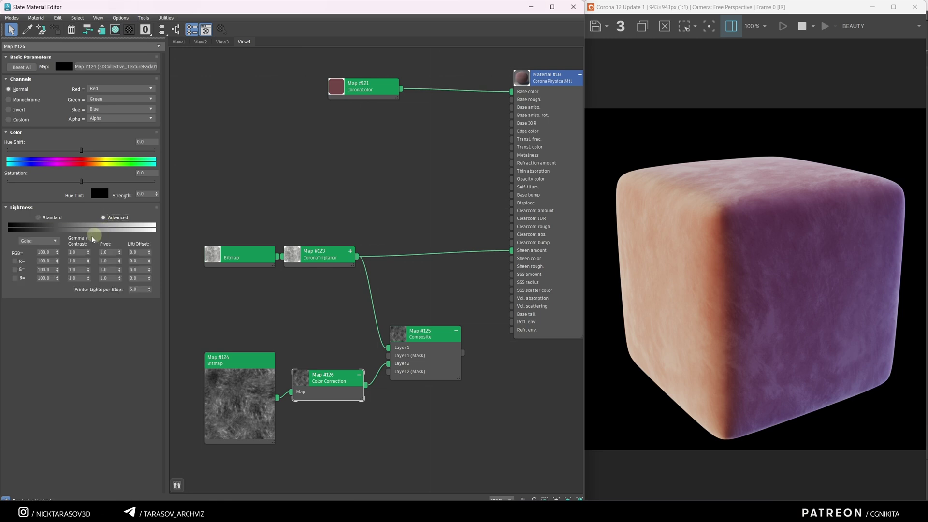
pyautogui.moveTo(57, 253); pyautogui.dragTo(75, 145)
pyautogui.doubleClick(228, 393)
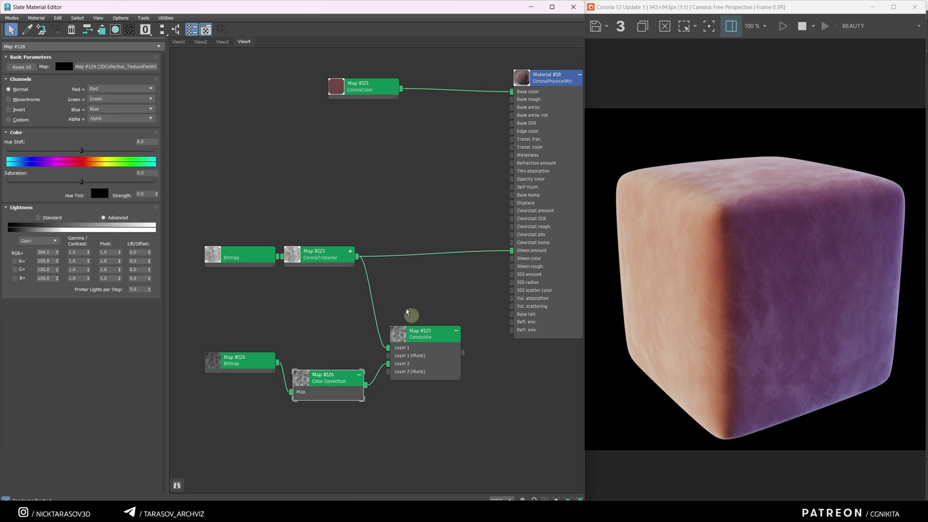
# Enlarge the Composite map's preview and set Layer 2 to Subtract blending with an opacity of 85
pyautogui.doubleClick(428, 338)
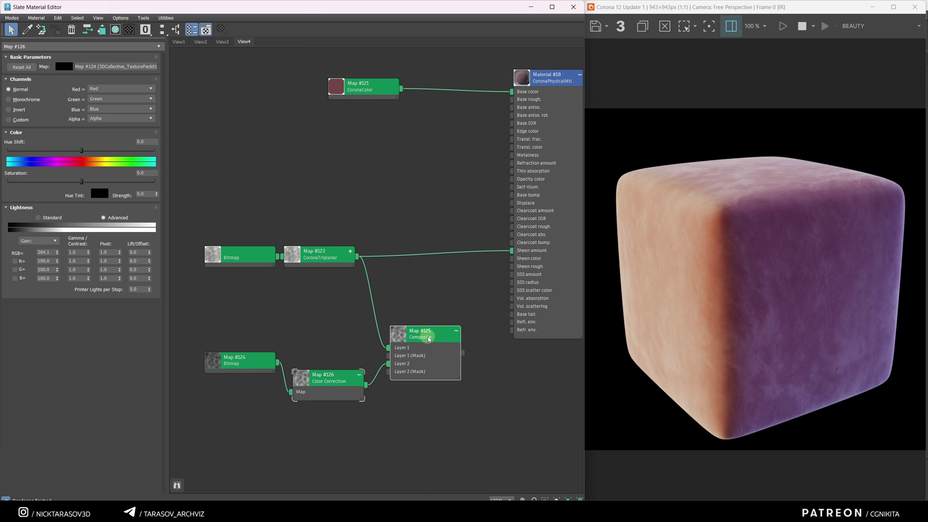
pyautogui.doubleClick(399, 337)
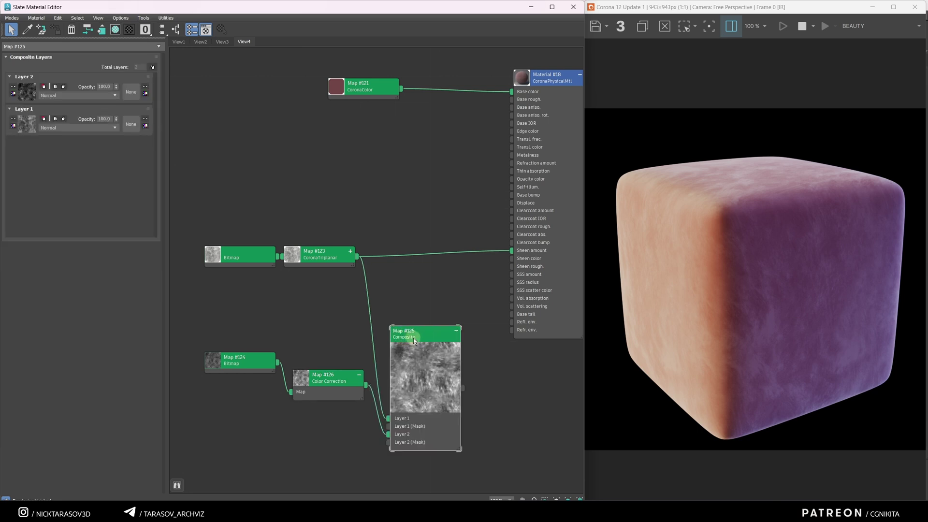
pyautogui.click(72, 95)
pyautogui.click(66, 132)
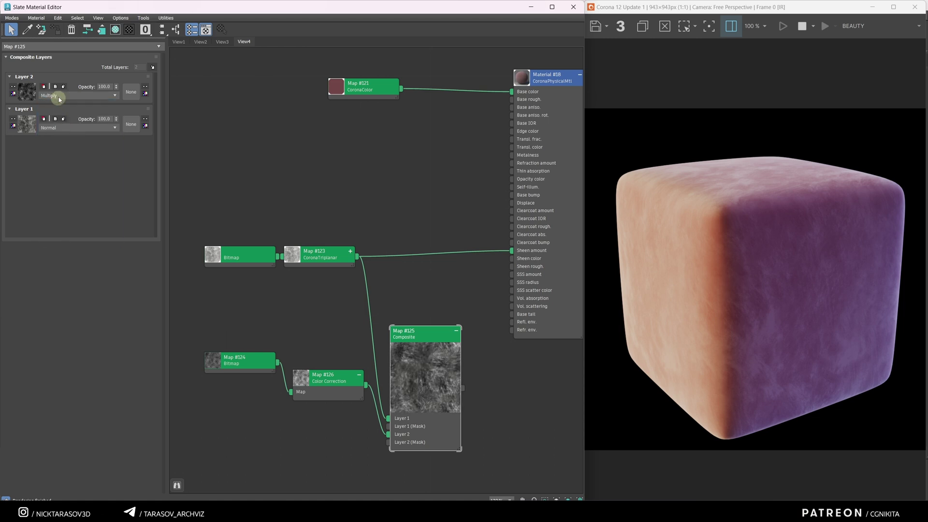
pyautogui.click(78, 95)
pyautogui.click(79, 109)
pyautogui.press('Down')
pyautogui.press('Down')
pyautogui.click(51, 96)
pyautogui.click(51, 96)
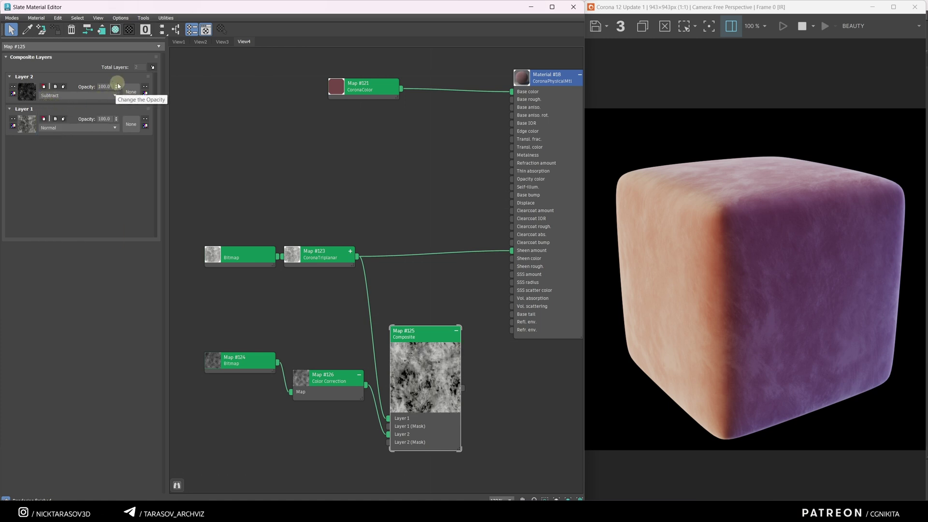
pyautogui.moveTo(116, 89)
pyautogui.mouseDown()
pyautogui.moveTo(116, 113)
pyautogui.moveTo(114, 80)
pyautogui.moveTo(114, 99)
pyautogui.mouseUp()
# Connect the Composite map to the material's Sheen amount and examine the rendered cube's surface up close
pyautogui.moveTo(427, 343); pyautogui.dragTo(419, 307)
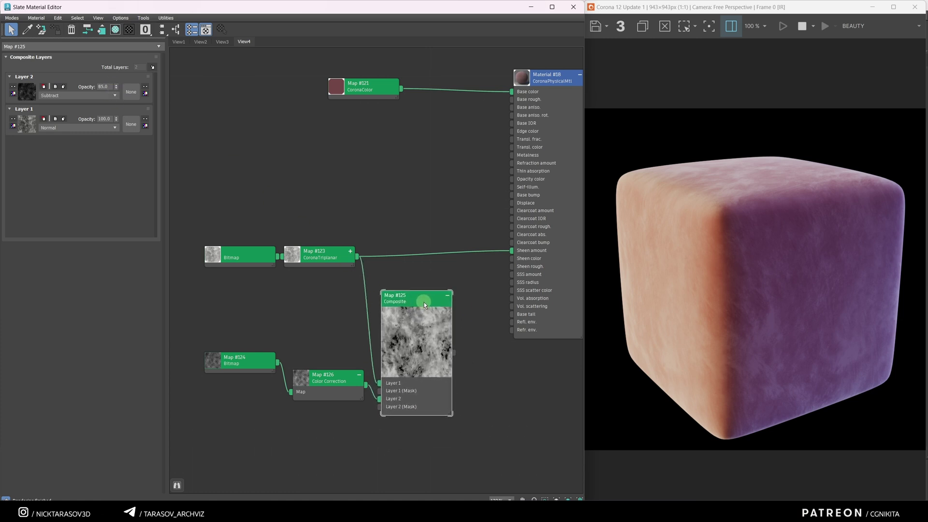
pyautogui.moveTo(452, 353); pyautogui.dragTo(514, 251)
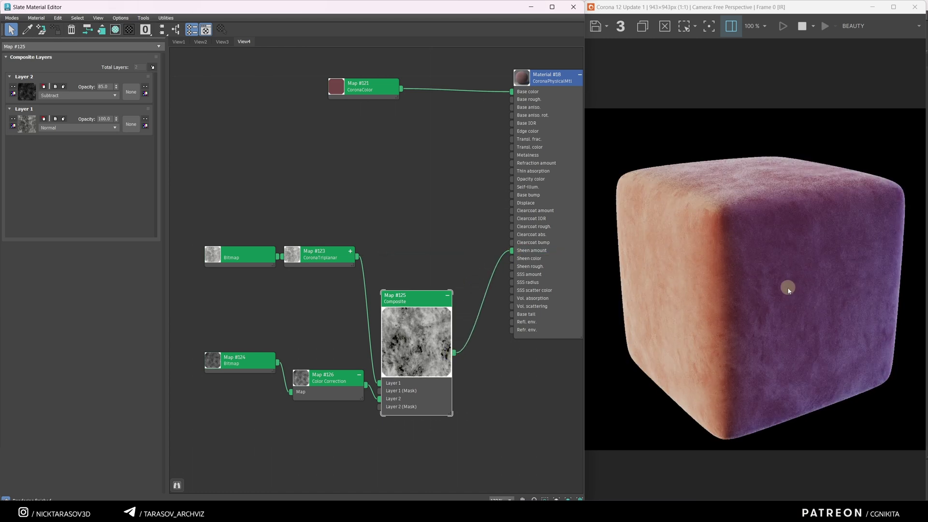
pyautogui.scroll(1, 787, 320)
pyautogui.moveTo(787, 321); pyautogui.dragTo(730, 311, button='middle')
pyautogui.scroll(-1, 728, 301)
pyautogui.scroll(2, 837, 185)
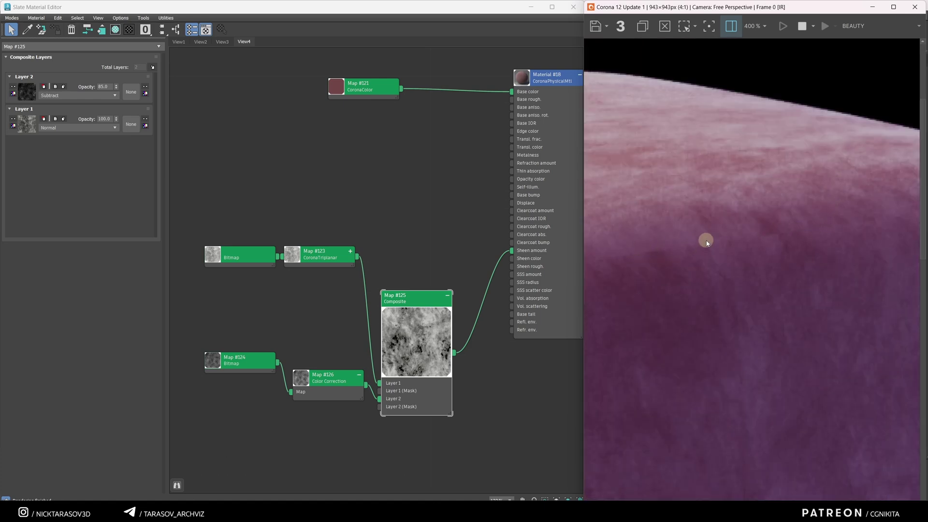
# Duplicate the CoronaTriplanar map and insert the copy through its X input between the Color Correction and the Composite's Layer 2
pyautogui.moveTo(307, 341); pyautogui.dragTo(330, 335, button='middle')
pyautogui.moveTo(248, 326); pyautogui.dragTo(346, 376)
pyautogui.moveTo(342, 374); pyautogui.dragTo(263, 374)
pyautogui.click(345, 249)
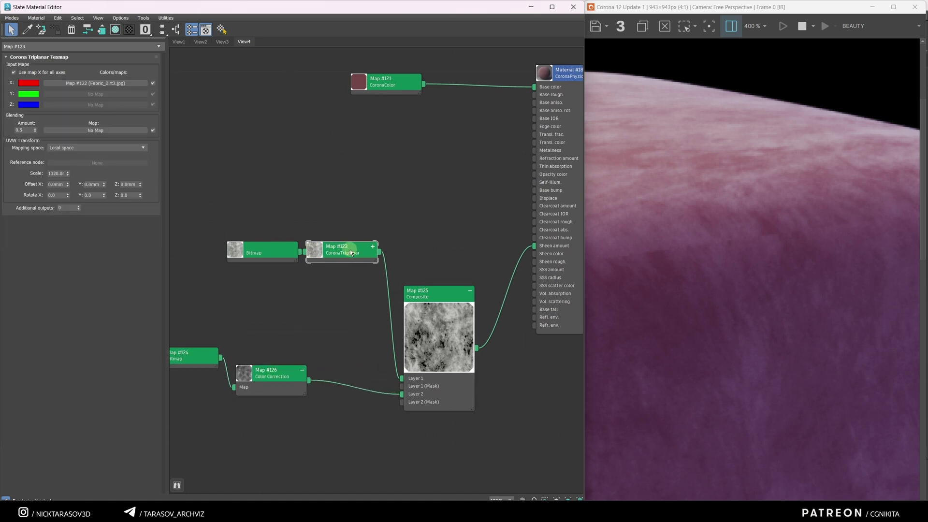
pyautogui.keyDown('shift'); pyautogui.moveTo(353, 252); pyautogui.dragTo(365, 386); pyautogui.keyUp('shift')
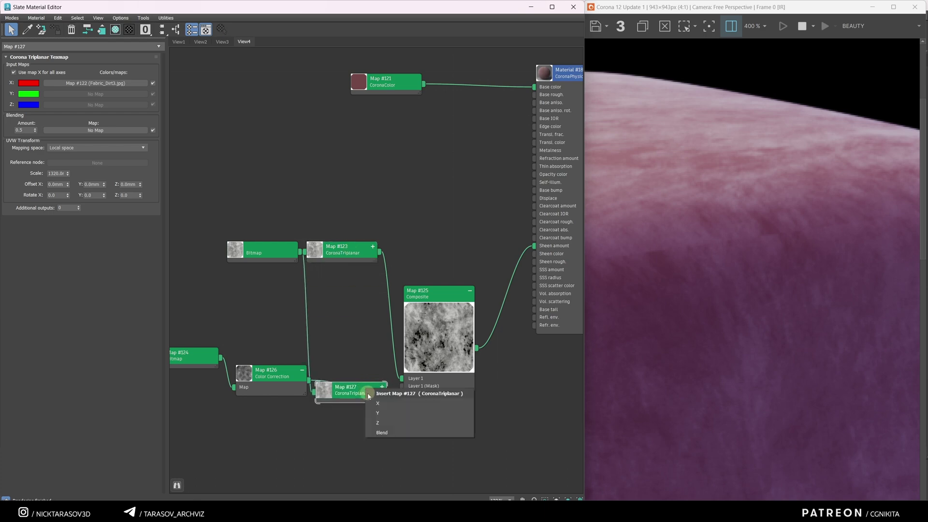
pyautogui.click(377, 403)
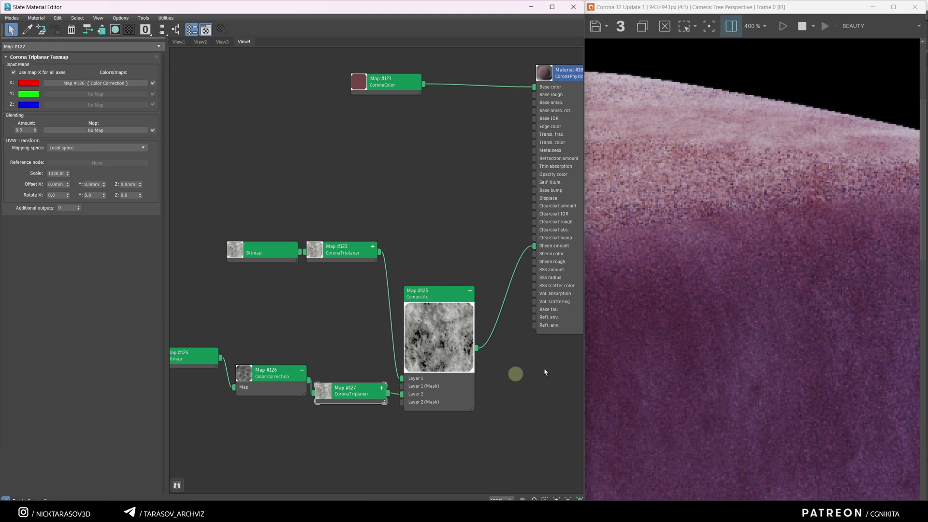
pyautogui.scroll(-2, 792, 300)
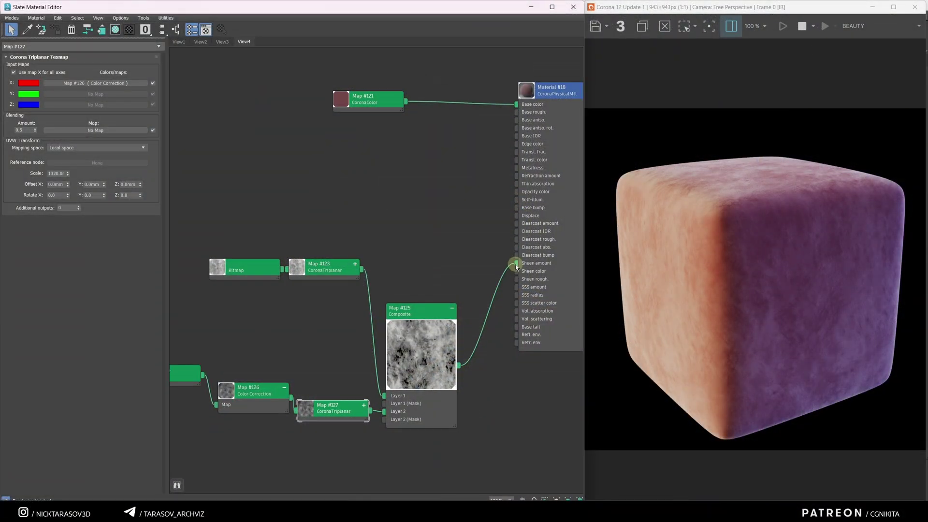
# Disconnect the Composite map from Sheen amount and place a copy of the fabric bitmap below the CoronaColor map
pyautogui.moveTo(516, 266); pyautogui.dragTo(494, 260)
pyautogui.moveTo(391, 114); pyautogui.dragTo(363, 163, button='middle')
pyautogui.moveTo(361, 147); pyautogui.dragTo(308, 129)
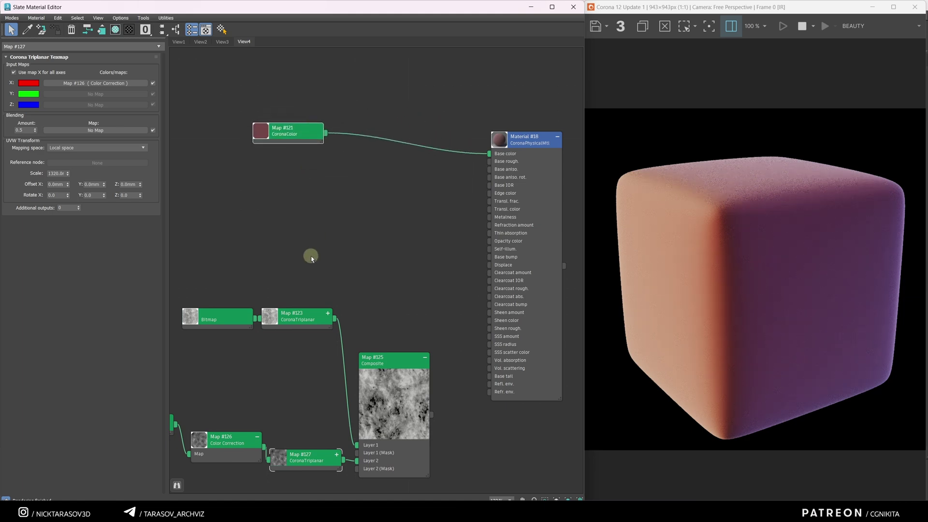
pyautogui.moveTo(307, 257); pyautogui.dragTo(344, 265, button='middle')
pyautogui.moveTo(260, 325); pyautogui.dragTo(428, 197)
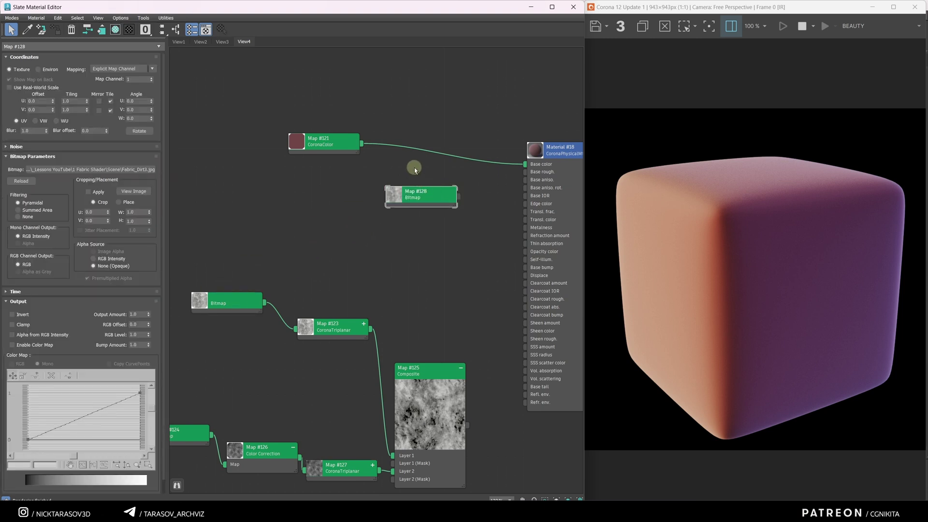
pyautogui.moveTo(415, 168); pyautogui.dragTo(419, 201, button='middle')
pyautogui.moveTo(419, 230); pyautogui.dragTo(384, 240)
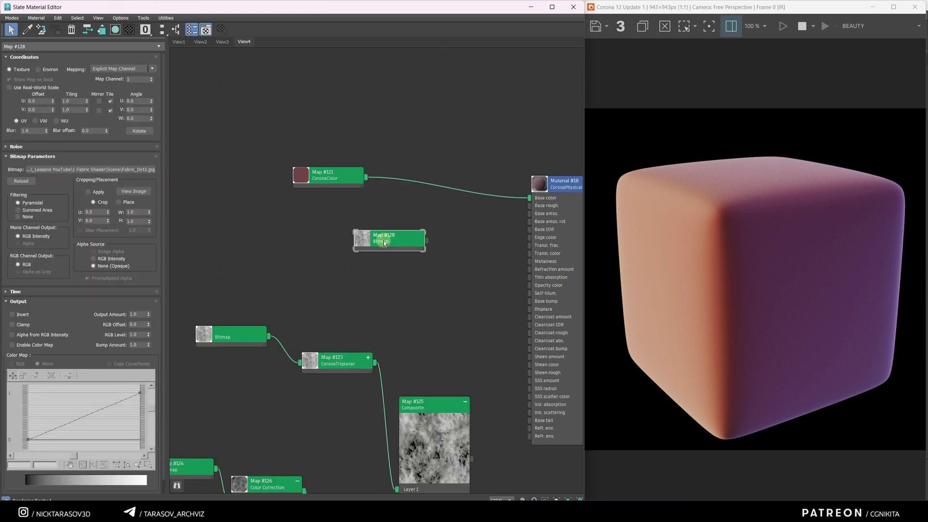
# Add a Mix map between the CoronaColor map and the material
pyautogui.rightClick(412, 127)
pyautogui.moveTo(429, 140)
pyautogui.click(505, 150)
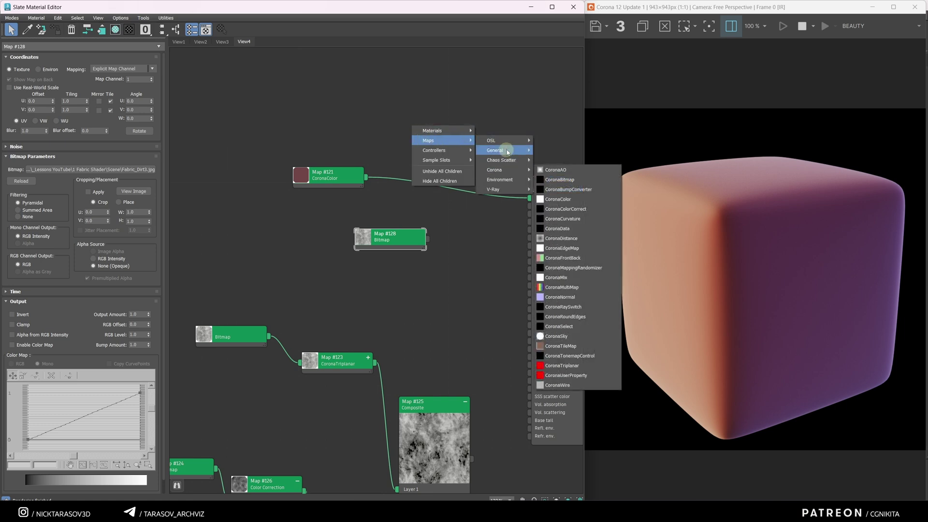
pyautogui.click(564, 263)
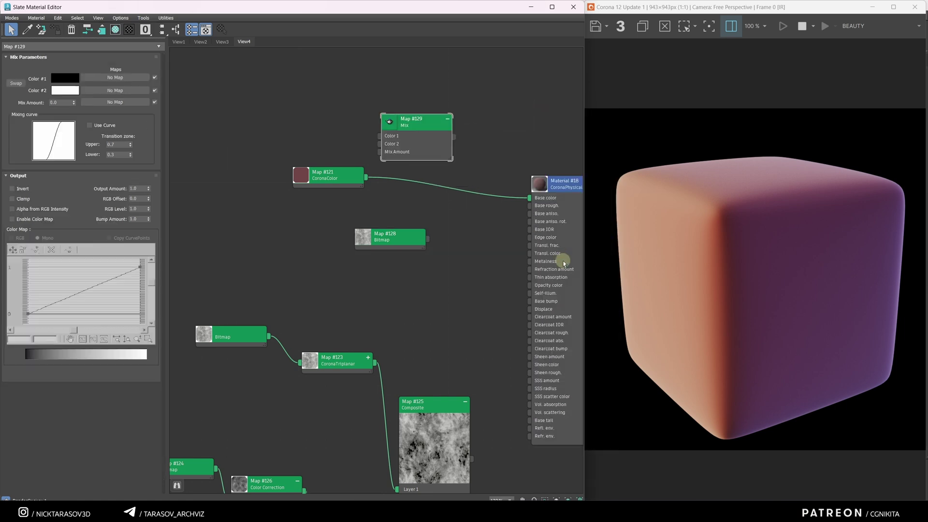
pyautogui.moveTo(403, 129); pyautogui.dragTo(430, 139)
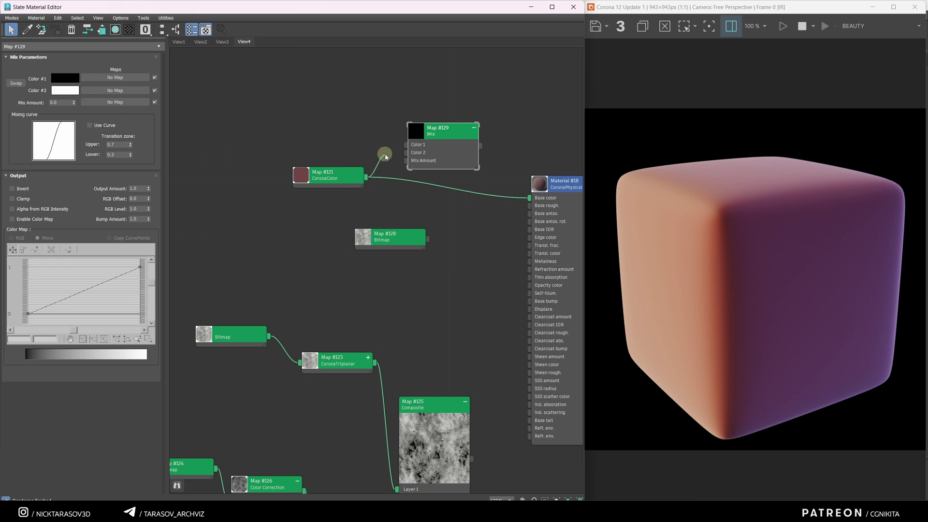
# Wire the Mix map with CoronaColor into Color 1 and Color 2, the copied fabric bitmap into Mix Amount, and its output into Base color
pyautogui.moveTo(402, 147); pyautogui.dragTo(406, 145)
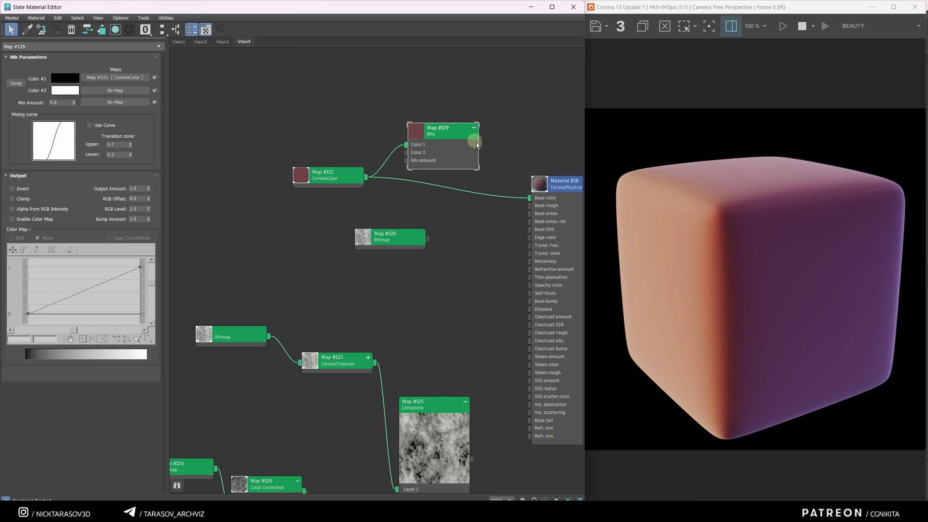
pyautogui.moveTo(480, 146); pyautogui.dragTo(532, 197)
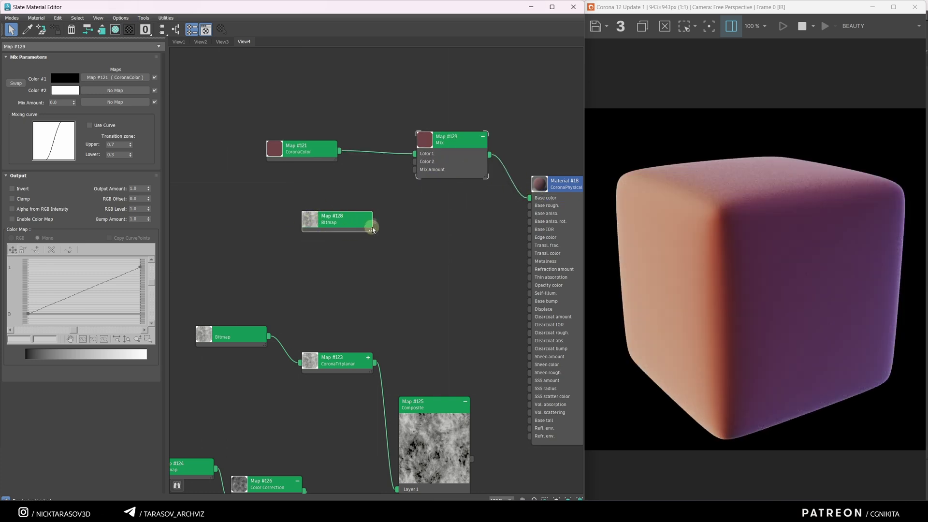
pyautogui.moveTo(375, 225); pyautogui.dragTo(427, 171)
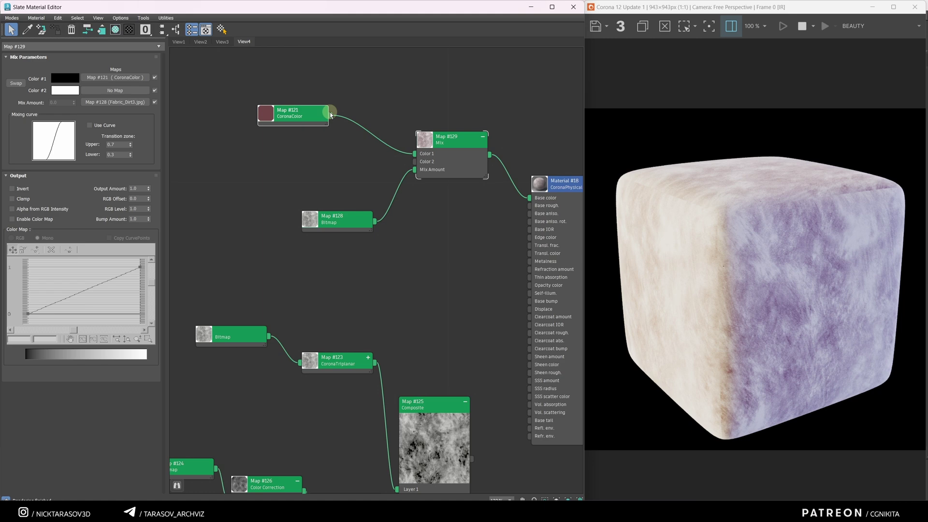
pyautogui.moveTo(342, 138); pyautogui.dragTo(420, 161)
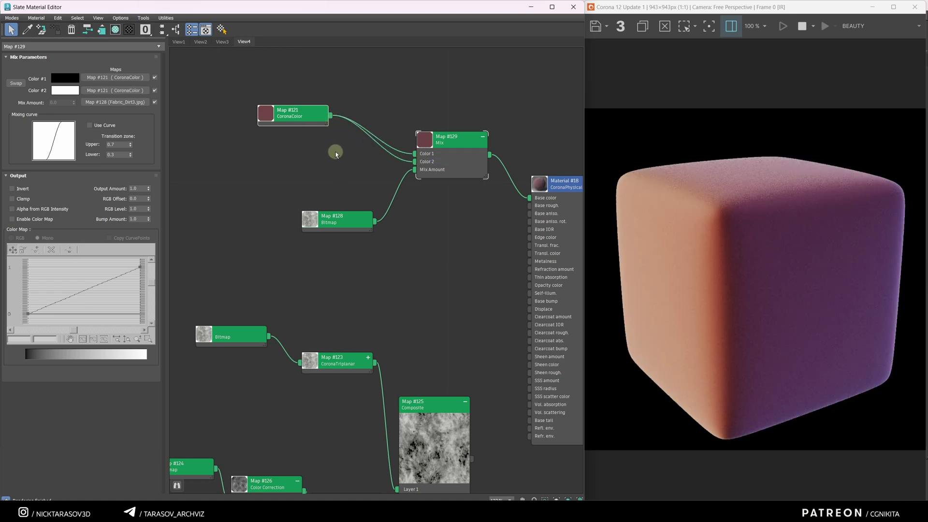
# Insert a Color Correction map between the CoronaColor map and the Mix's Color 2 and lower its brightness to about -11.6
pyautogui.rightClick(335, 152)
pyautogui.moveTo(367, 165)
pyautogui.moveTo(424, 175)
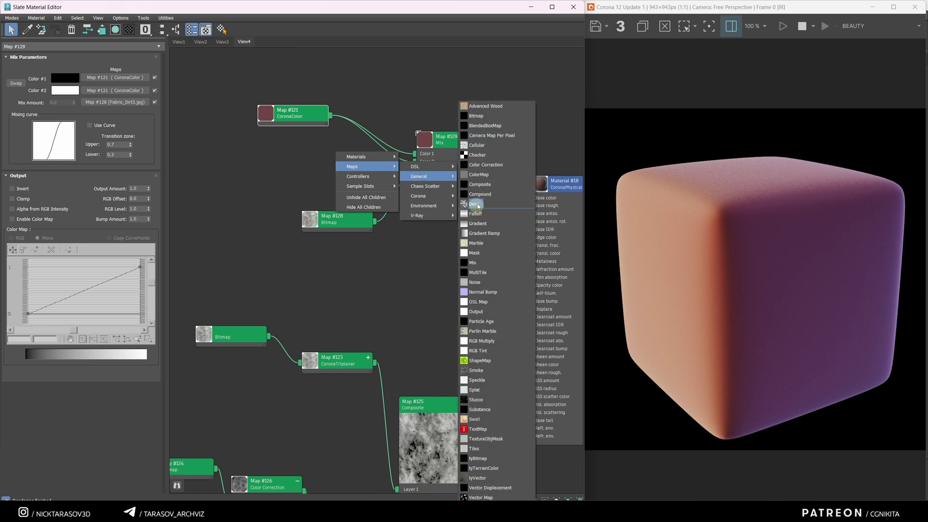
pyautogui.click(476, 163)
pyautogui.moveTo(342, 163); pyautogui.dragTo(385, 159)
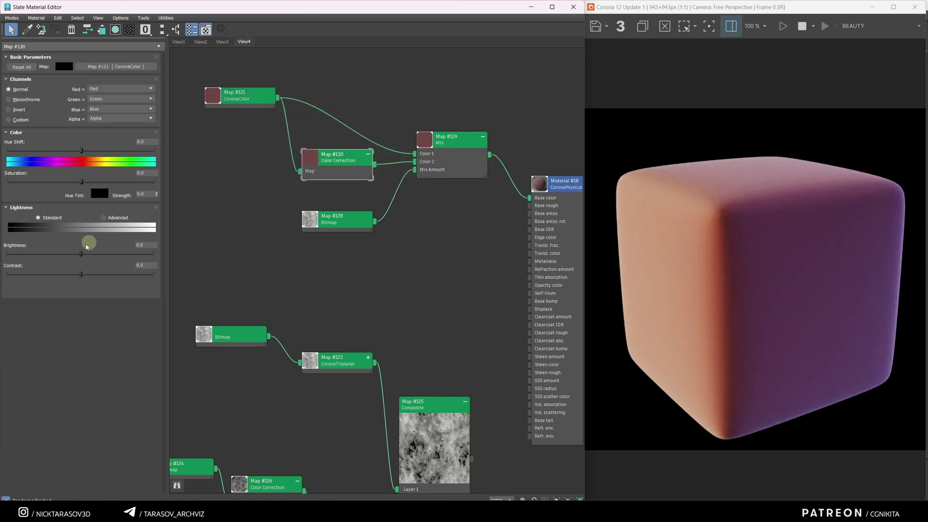
pyautogui.moveTo(79, 250); pyautogui.dragTo(72, 253)
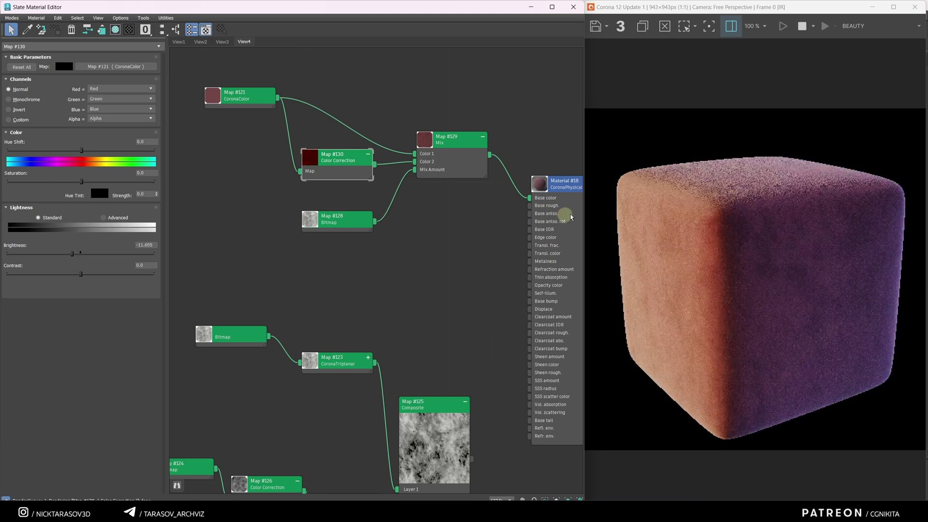
pyautogui.scroll(1, 784, 222)
pyautogui.moveTo(783, 222); pyautogui.dragTo(771, 182)
# Insert a copy of the CoronaTriplanar map between the fabric bitmap and Mix Amount, and set the Color Correction's brightness to -6
pyautogui.scroll(-2, 767, 190)
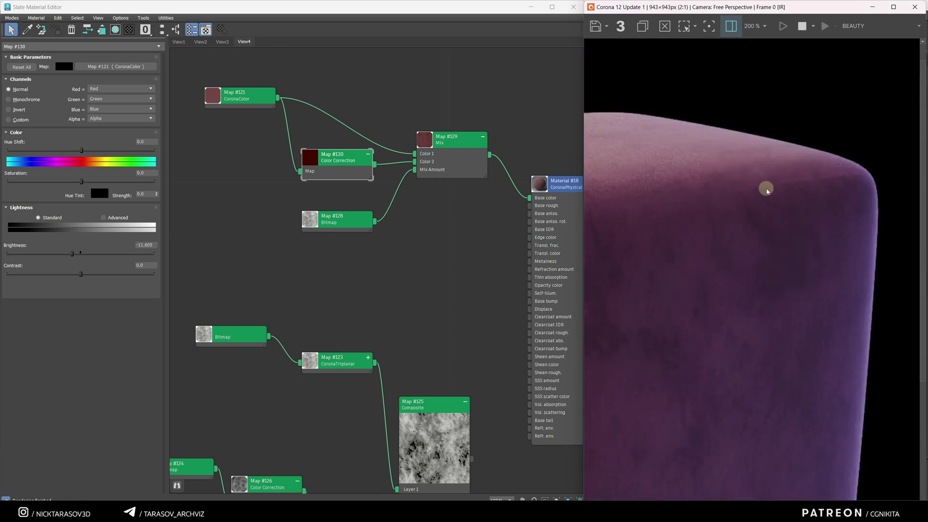
pyautogui.moveTo(322, 360)
pyautogui.keyDown('shift'); pyautogui.mouseDown()
pyautogui.moveTo(331, 254)
pyautogui.moveTo(421, 190)
pyautogui.moveTo(394, 202)
pyautogui.mouseUp(); pyautogui.keyUp('shift')
pyautogui.click(408, 210)
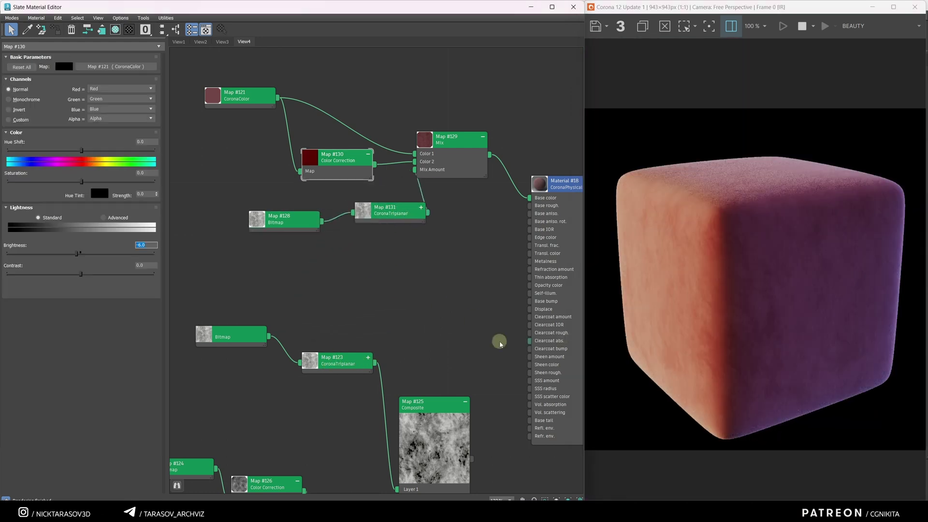
# Connect the Composite map to the material's Sheen amount and set the Sheen Layer amount to 0.67
pyautogui.moveTo(445, 354); pyautogui.dragTo(437, 366, button='middle')
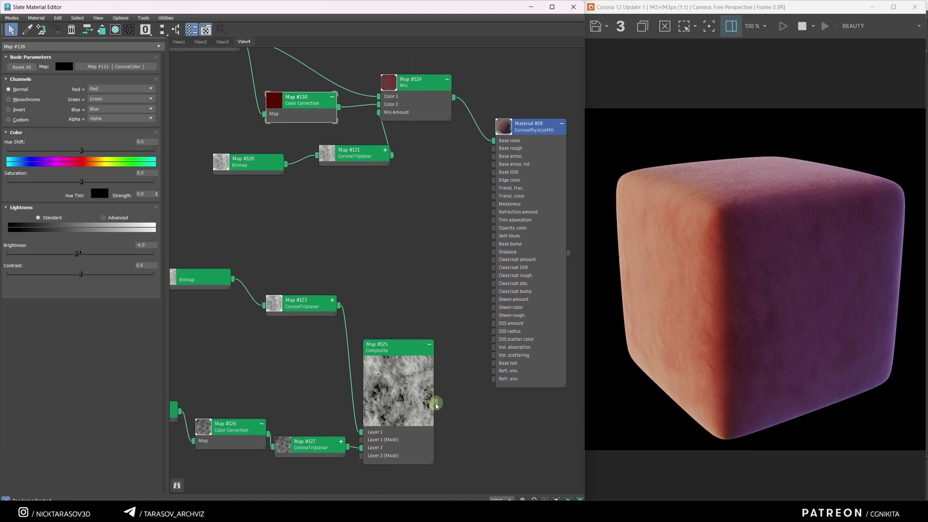
pyautogui.moveTo(436, 402); pyautogui.dragTo(494, 300)
pyautogui.doubleClick(503, 302)
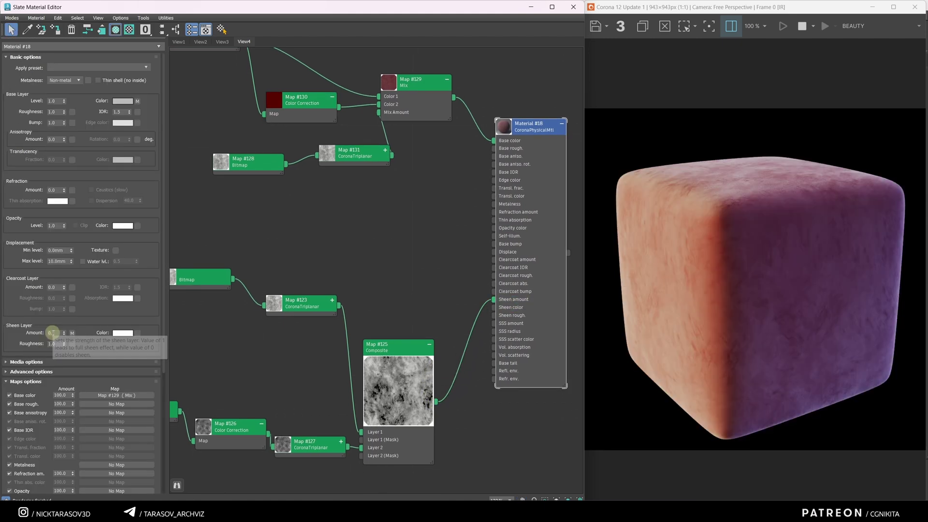
pyautogui.doubleClick(54, 333)
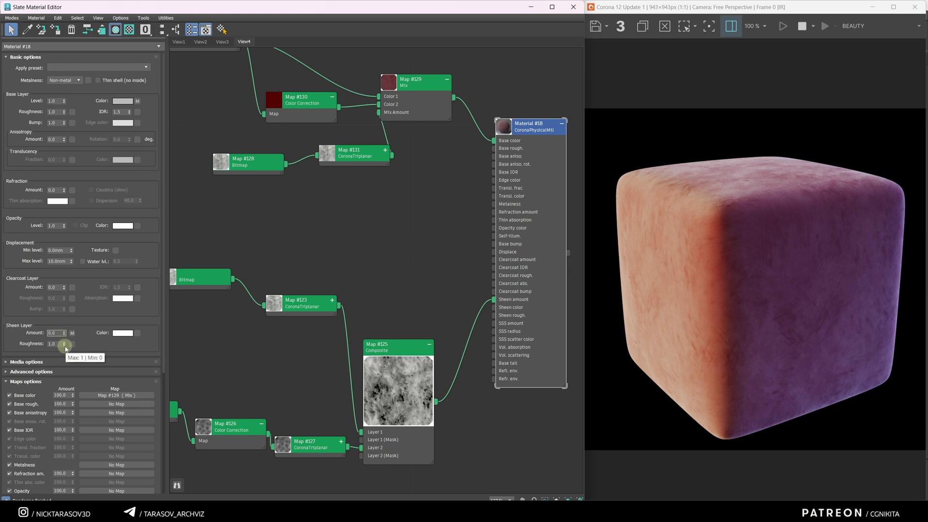
pyautogui.press('Return')
# Move the Composite map with its input nodes down and add Fabric_Normal.jpg as a bitmap in the freed space
pyautogui.scroll(-3, 409, 287)
pyautogui.keyDown('ctrl'); pyautogui.keyDown('alt'); pyautogui.moveTo(412, 337); pyautogui.dragTo(411, 414); pyautogui.keyUp('alt'); pyautogui.keyUp('ctrl')
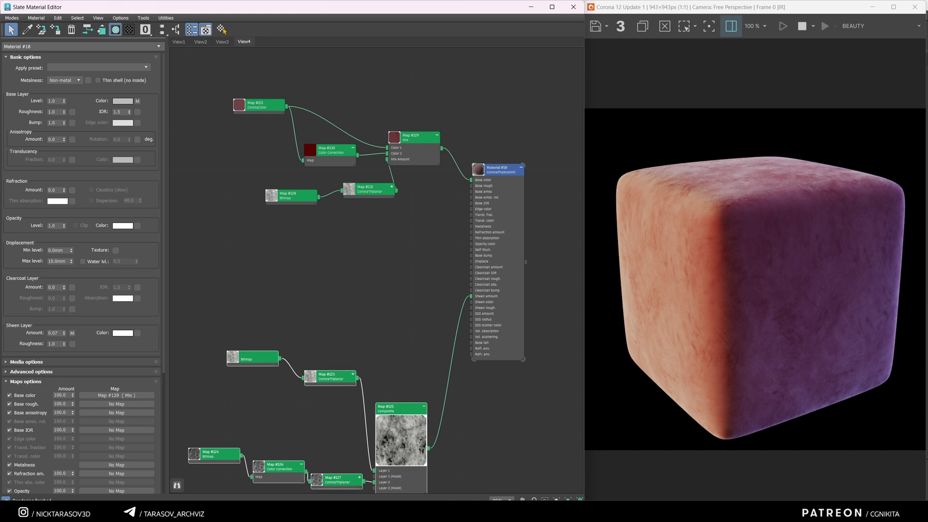
pyautogui.hotkey('alt', 'Tab')
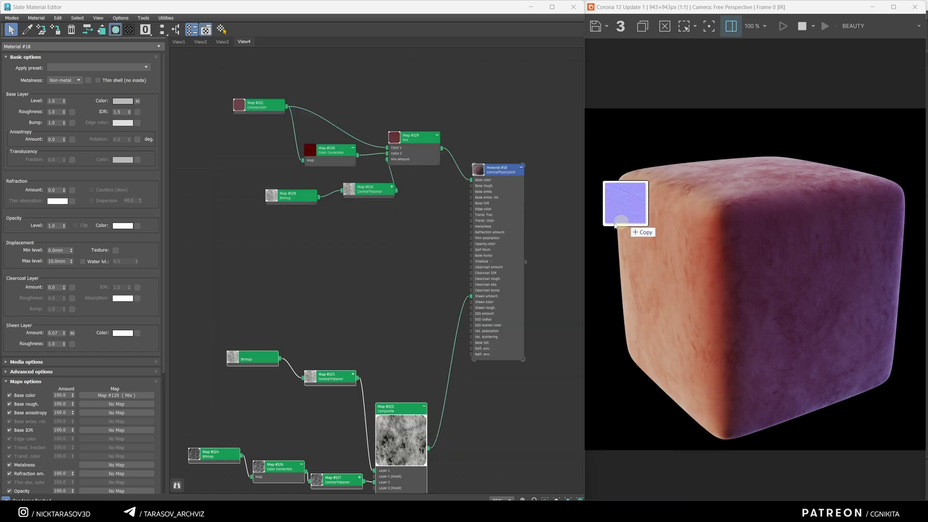
pyautogui.moveTo(626, 220); pyautogui.dragTo(318, 268)
pyautogui.scroll(2, 382, 264)
pyautogui.moveTo(385, 261); pyautogui.dragTo(367, 260, button='middle')
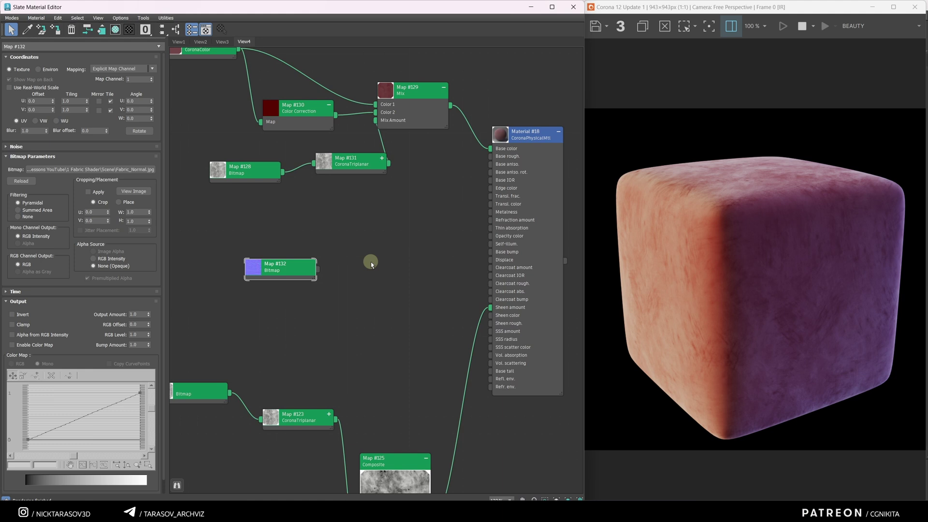
# Add a CoronaNormal map, wire the Fabric_Normal bitmap into Normal and its output into Base bump, and dismiss the gamma warning
pyautogui.rightClick(371, 265)
pyautogui.moveTo(401, 277)
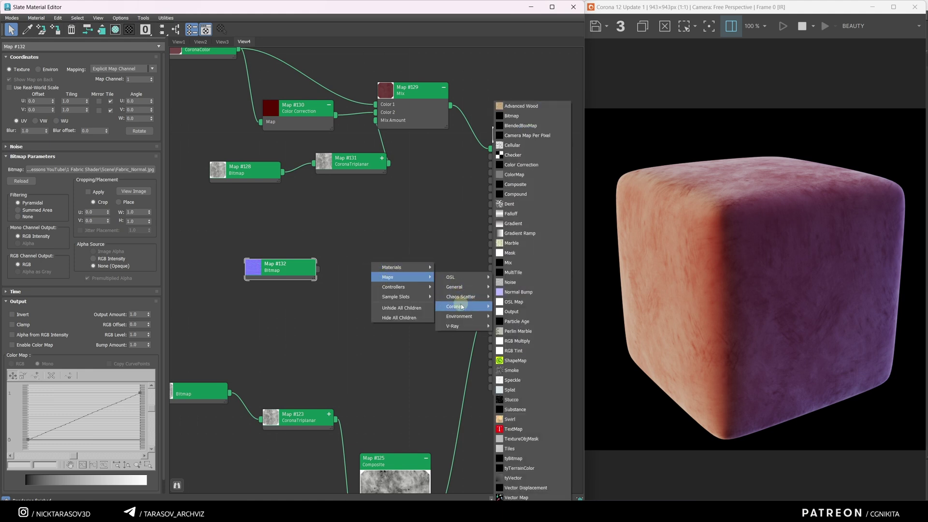
pyautogui.click(525, 427)
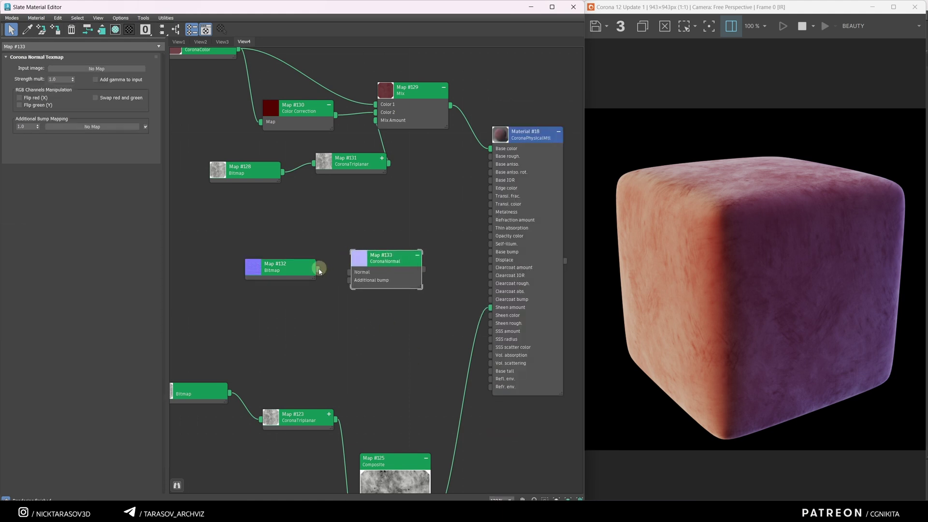
pyautogui.moveTo(333, 271); pyautogui.dragTo(491, 252)
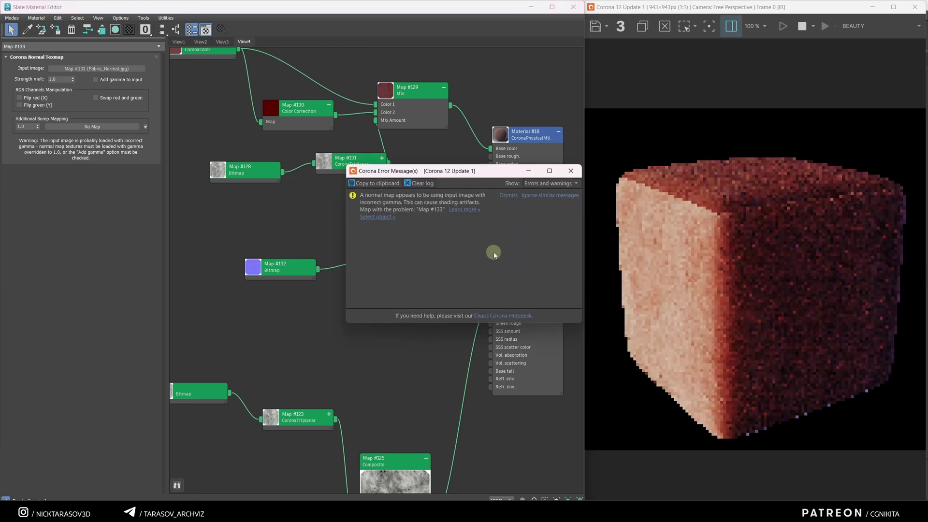
pyautogui.click(527, 197)
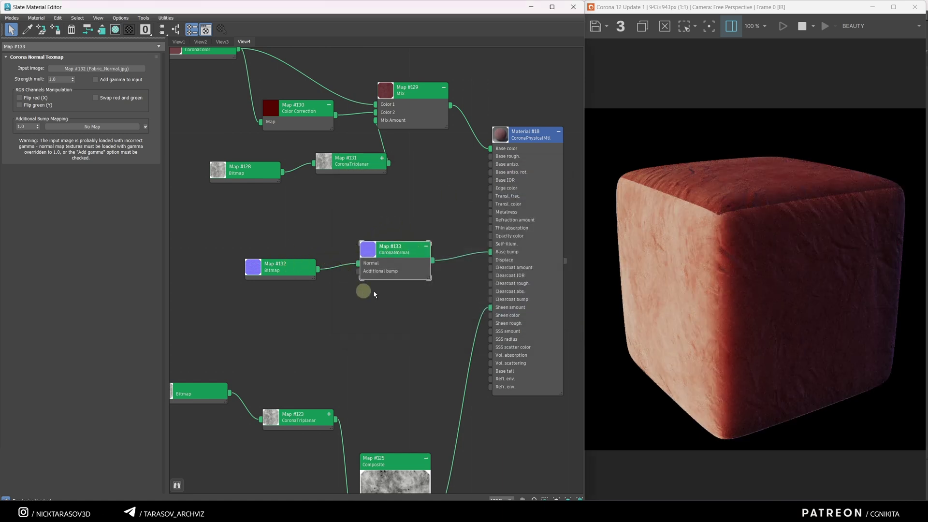
# Enable Add gamma to input on the CoronaNormal map and inspect the bump up close in the render
pyautogui.moveTo(94, 83)
pyautogui.click(95, 81)
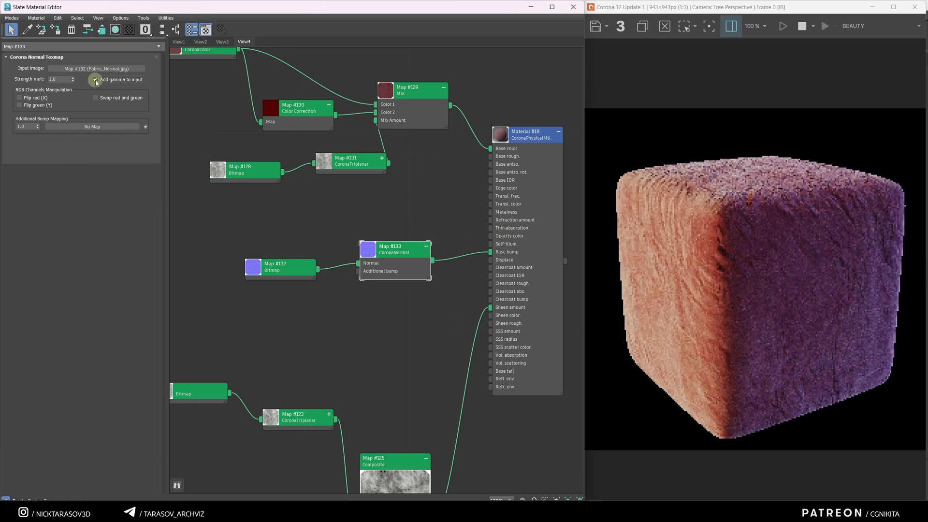
pyautogui.scroll(3, 800, 199)
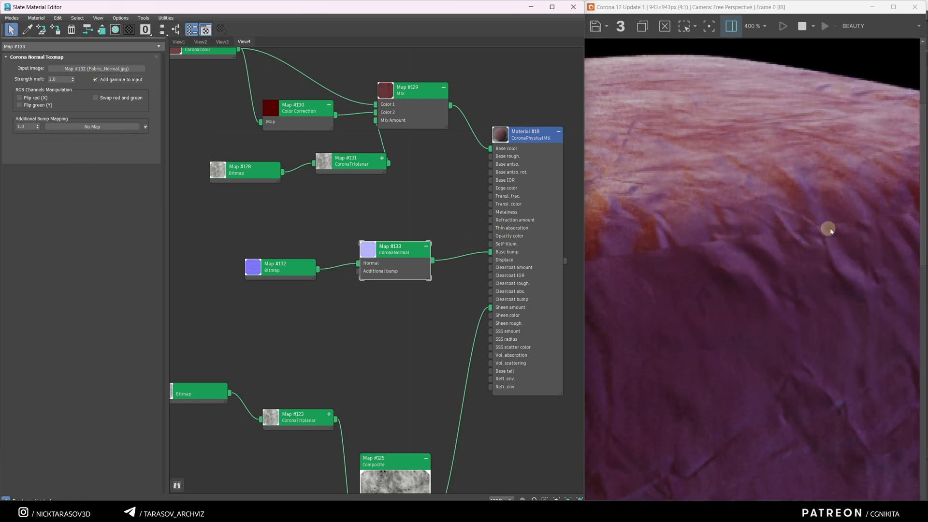
pyautogui.scroll(-2, 803, 231)
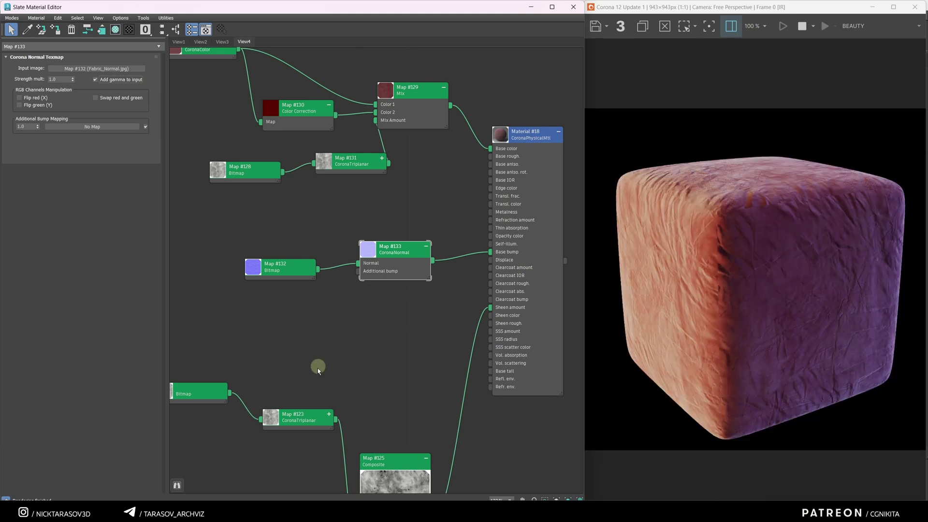
# Copy the CoronaTriplanar map and insert it between the Fabric_Normal bitmap and the CoronaNormal map
pyautogui.keyDown('shift'); pyautogui.moveTo(311, 419); pyautogui.dragTo(354, 315); pyautogui.keyUp('shift')
pyautogui.doubleClick(354, 316)
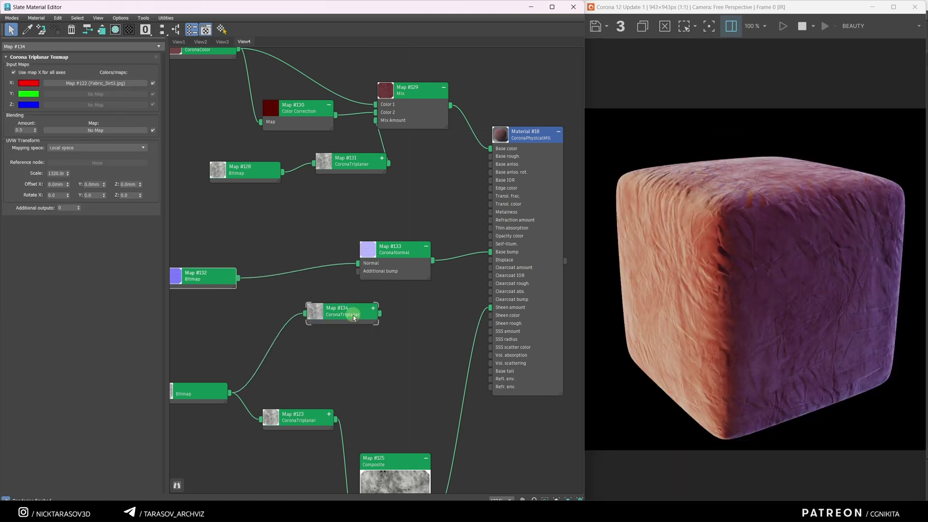
pyautogui.moveTo(354, 318); pyautogui.dragTo(311, 274)
# Set the CoronaNormal strength multiplier to 0.15 and the normal map's triplanar scale to about 1630 mm
pyautogui.scroll(1, 748, 234)
pyautogui.doubleClick(426, 244)
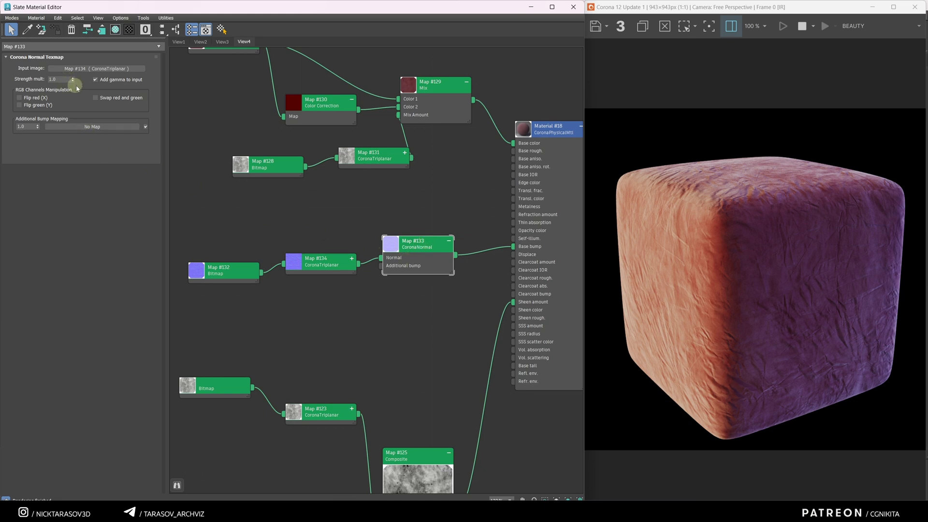
pyautogui.moveTo(73, 80); pyautogui.dragTo(83, 106)
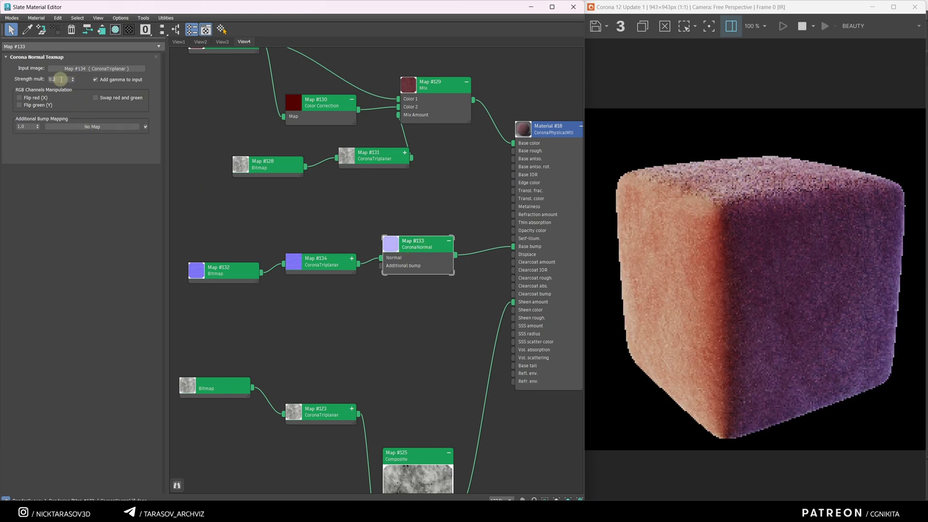
pyautogui.click(317, 261)
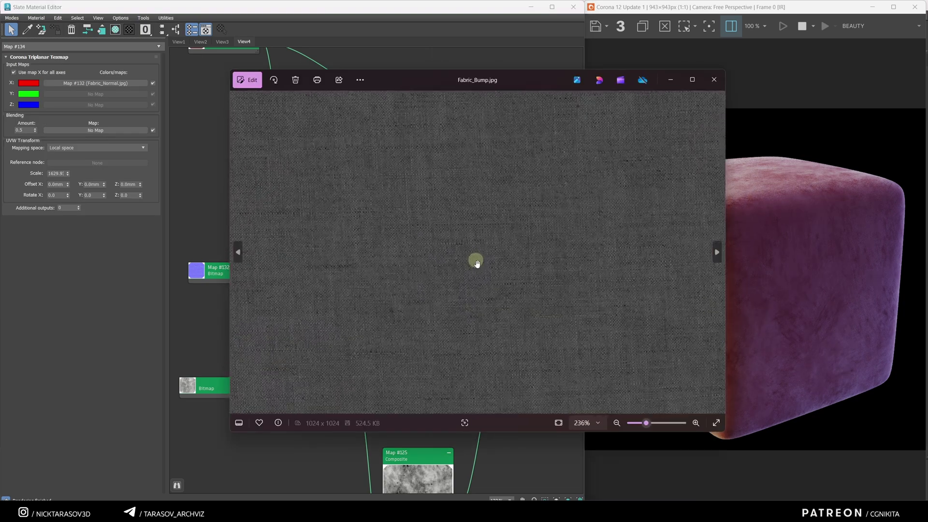
# Examine the weave in Fabric_Bump.jpg, add it as a bitmap below the normal map nodes, and shift those nodes aside
pyautogui.scroll(3, 477, 264)
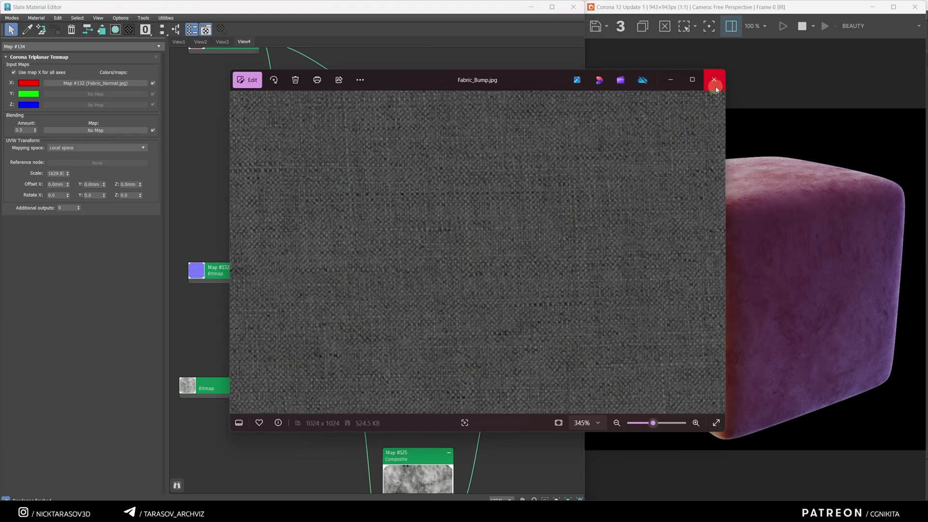
pyautogui.click(715, 80)
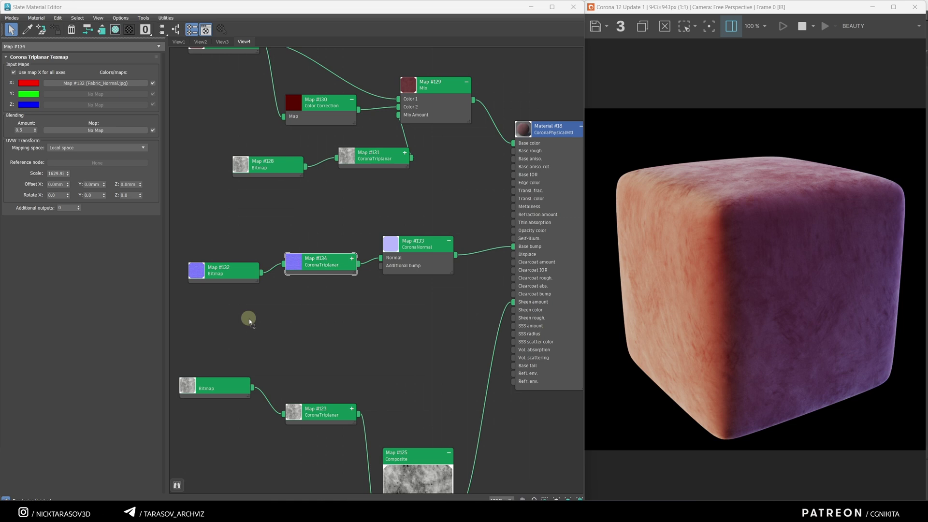
pyautogui.moveTo(236, 319); pyautogui.dragTo(236, 320)
pyautogui.keyDown('ctrl'); pyautogui.keyDown('alt'); pyautogui.moveTo(319, 266); pyautogui.dragTo(301, 240); pyautogui.keyUp('alt'); pyautogui.keyUp('ctrl')
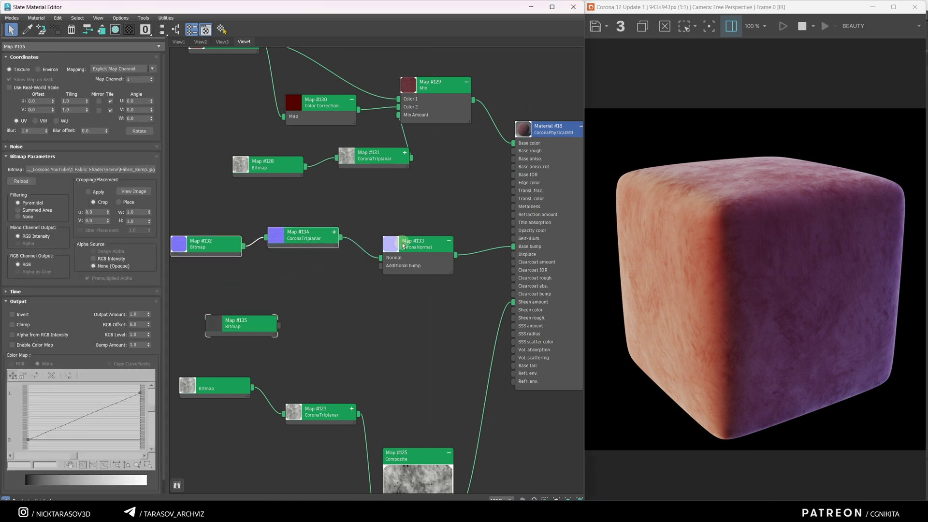
# Connect the Fabric_Bump bitmap to the CoronaNormal's Additional bump input and check the render up close
pyautogui.doubleClick(402, 242)
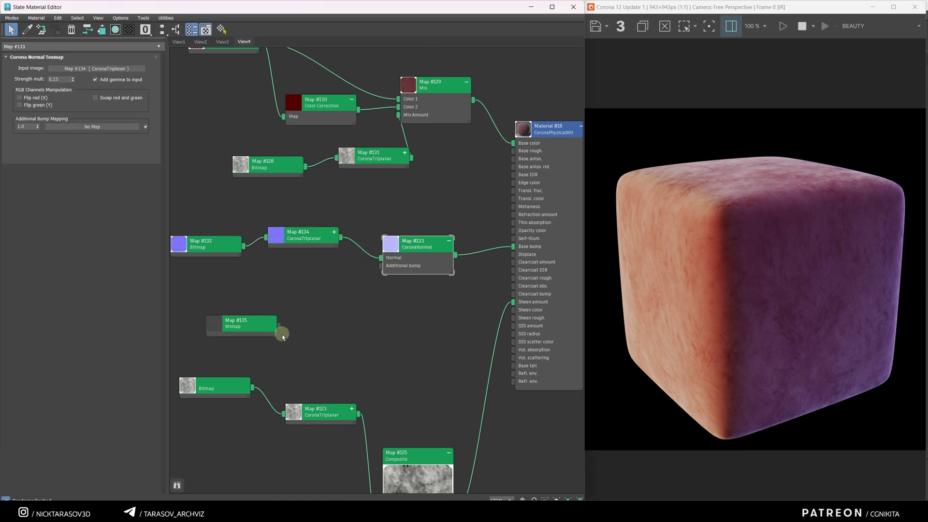
pyautogui.moveTo(277, 330); pyautogui.dragTo(381, 265)
pyautogui.scroll(2, 655, 216)
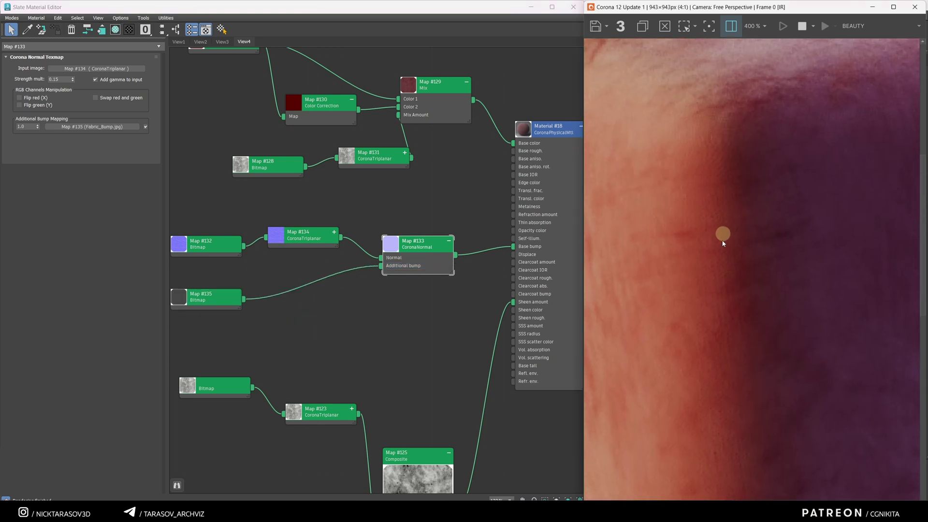
# Insert a copy of the CoronaTriplanar map between the Fabric_Bump bitmap and Additional bump, with its scale set to 1300 mm
pyautogui.scroll(-1, 708, 323)
pyautogui.keyDown('shift'); pyautogui.moveTo(310, 237); pyautogui.dragTo(313, 282); pyautogui.keyUp('shift')
pyautogui.doubleClick(311, 265)
pyautogui.click(317, 282)
pyautogui.click(316, 288)
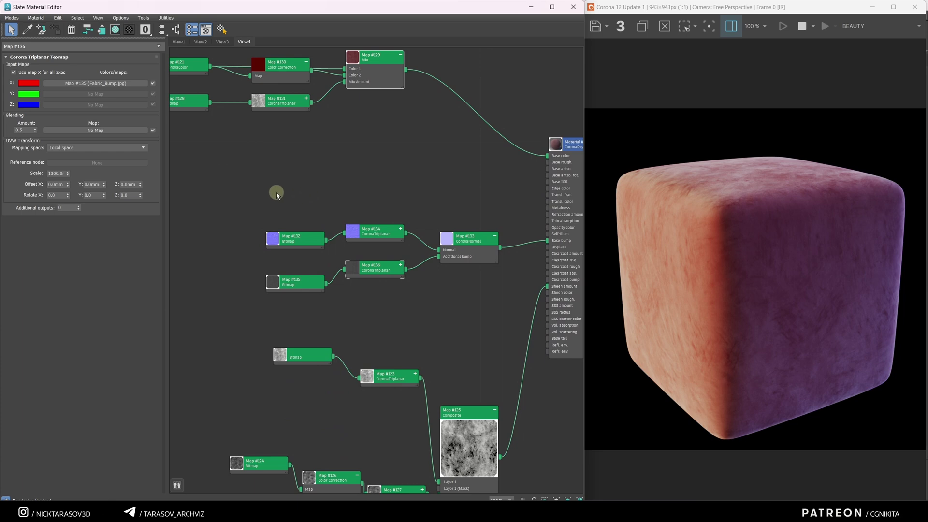
# Arrange the normal and bump nodes in aligned rows and select the group of base color nodes
pyautogui.moveTo(277, 192); pyautogui.dragTo(482, 284)
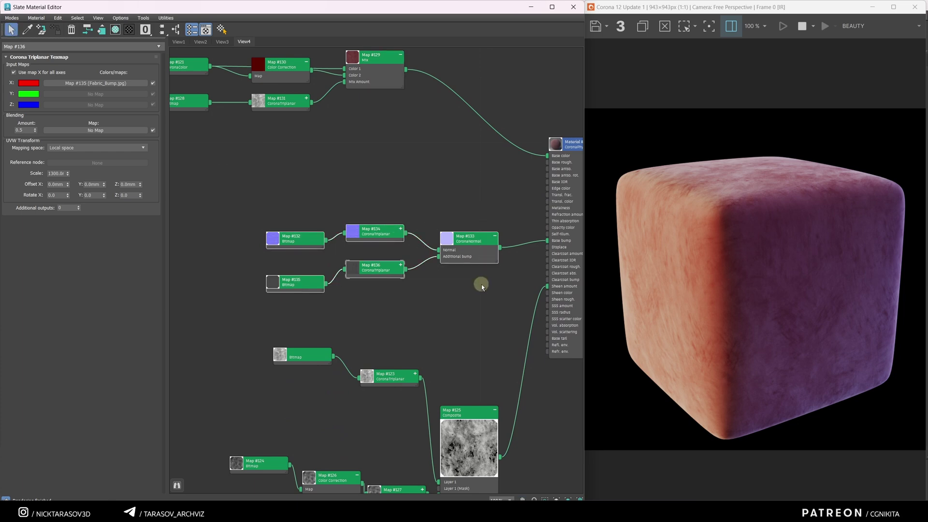
pyautogui.moveTo(481, 287); pyautogui.dragTo(445, 166, button='middle')
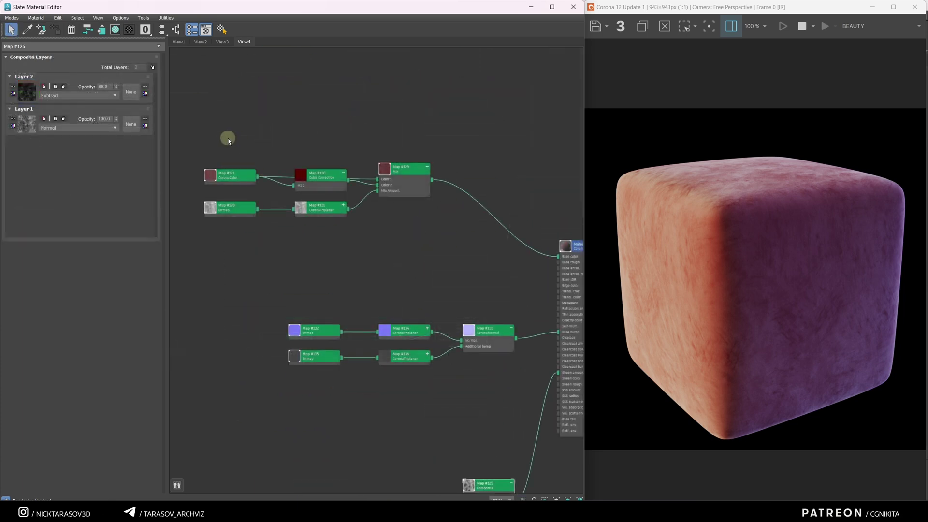
pyautogui.moveTo(229, 140); pyautogui.dragTo(420, 225)
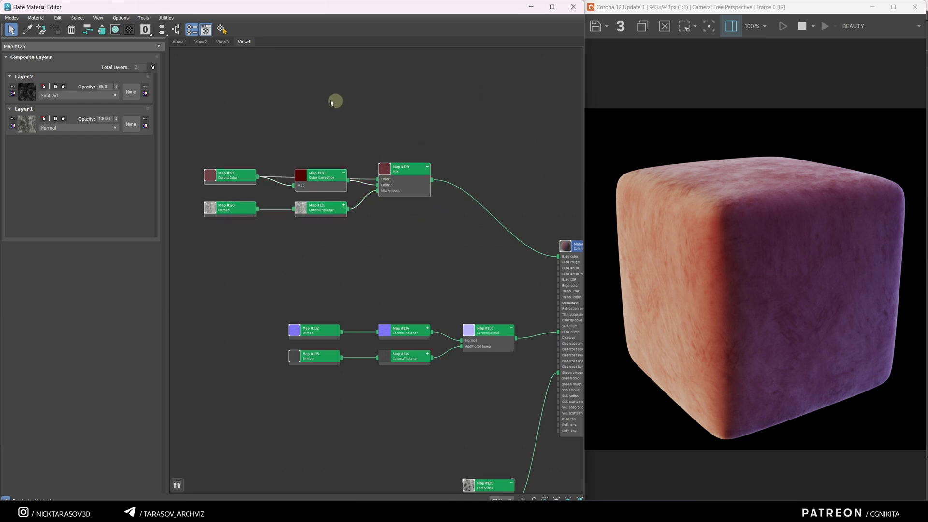
pyautogui.moveTo(452, 150); pyautogui.dragTo(427, 151, button='middle')
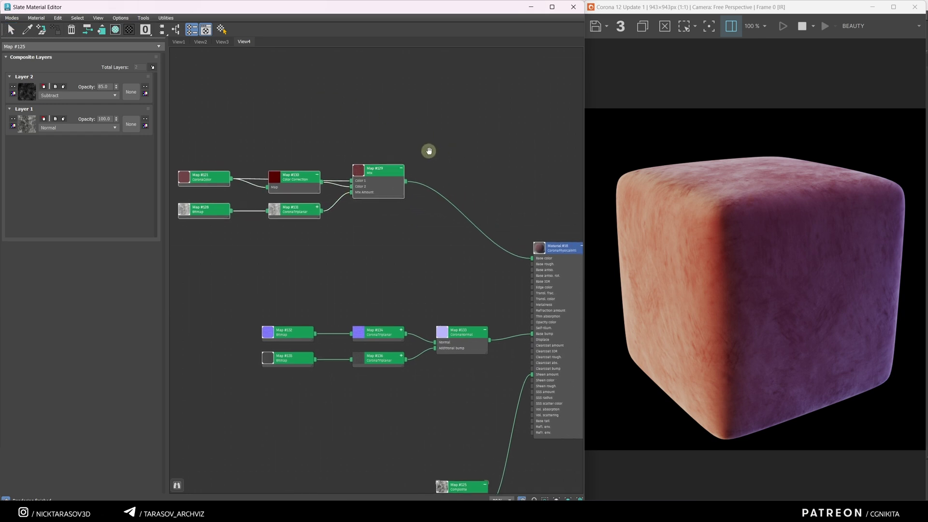
# Insert a Color Correction map between the Mix map and Base color, with saturation about 8.5 and brightness -2
pyautogui.rightClick(484, 196)
pyautogui.moveTo(512, 190)
pyautogui.moveTo(571, 195)
pyautogui.click(628, 175)
pyautogui.scroll(2, 471, 179)
pyautogui.moveTo(478, 177); pyautogui.dragTo(462, 220)
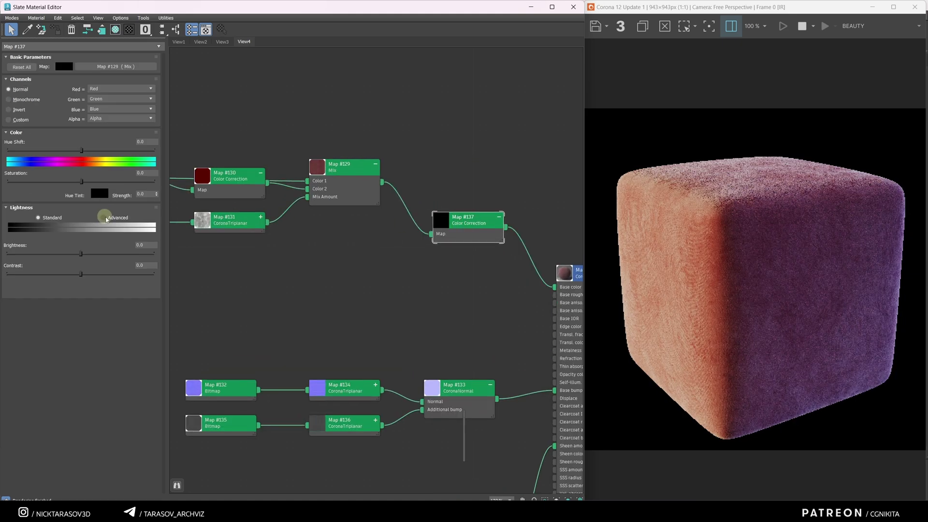
pyautogui.moveTo(80, 253)
pyautogui.mouseDown()
pyautogui.moveTo(68, 257)
pyautogui.moveTo(77, 257)
pyautogui.mouseUp()
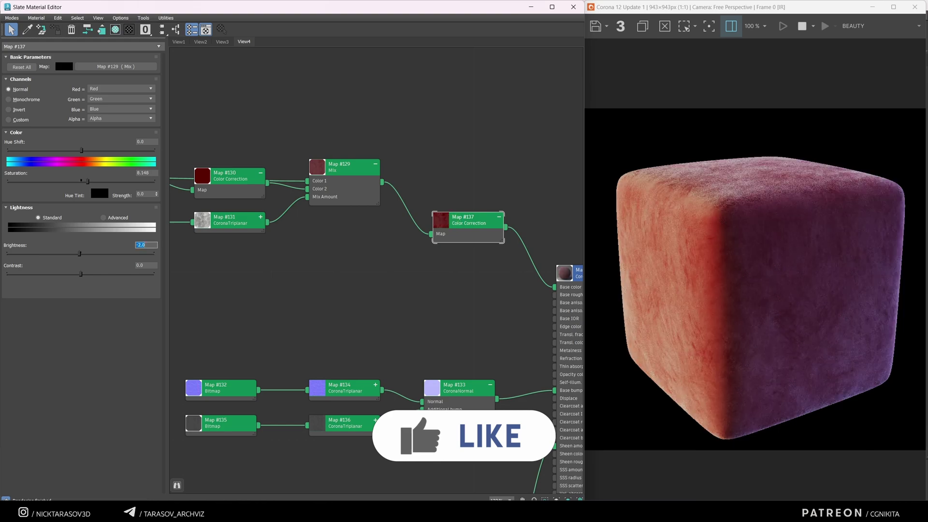